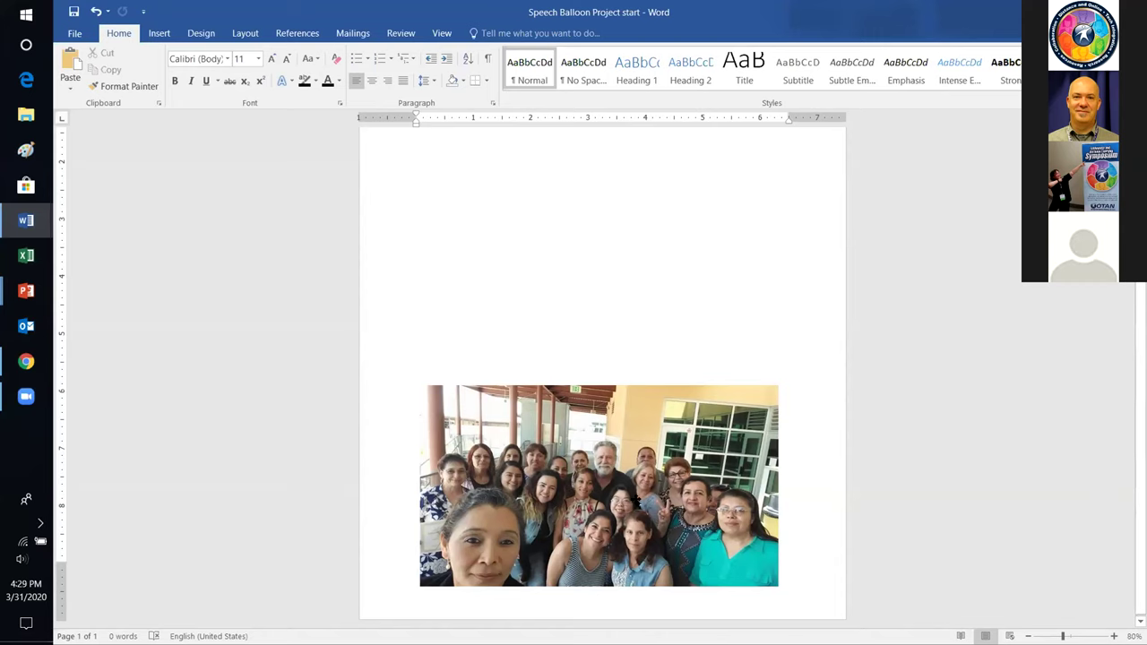
# Step: Move the group photo slightly up and left, and enlarge it to about the width between the margins
pyautogui.click(638, 502)
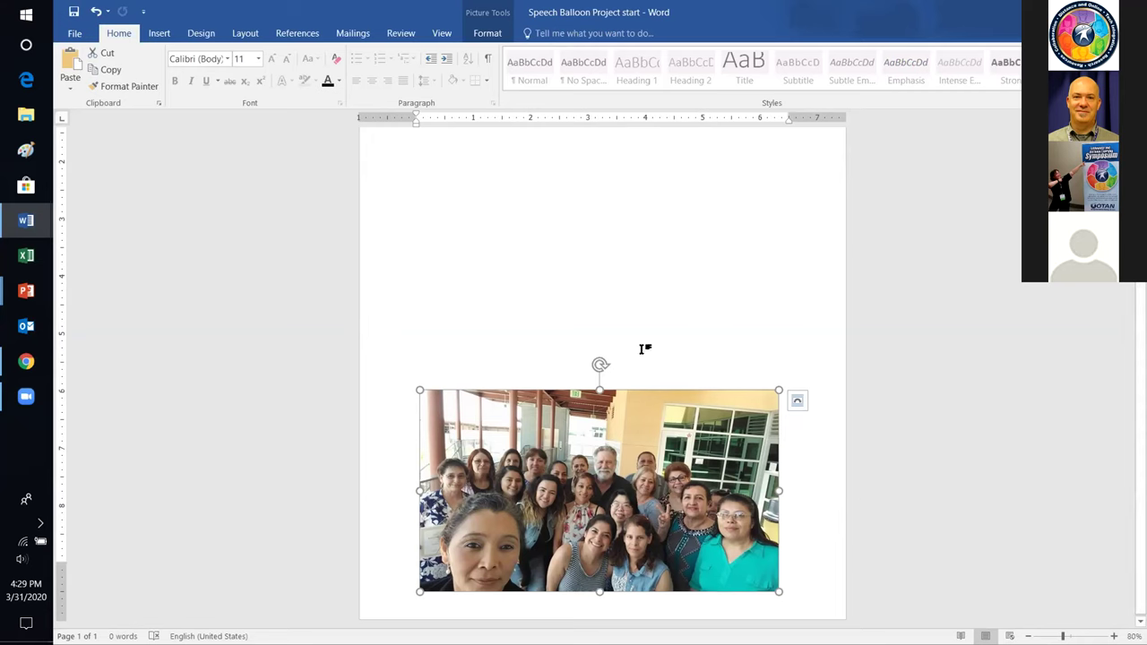
pyautogui.moveTo(626, 443); pyautogui.dragTo(614, 421)
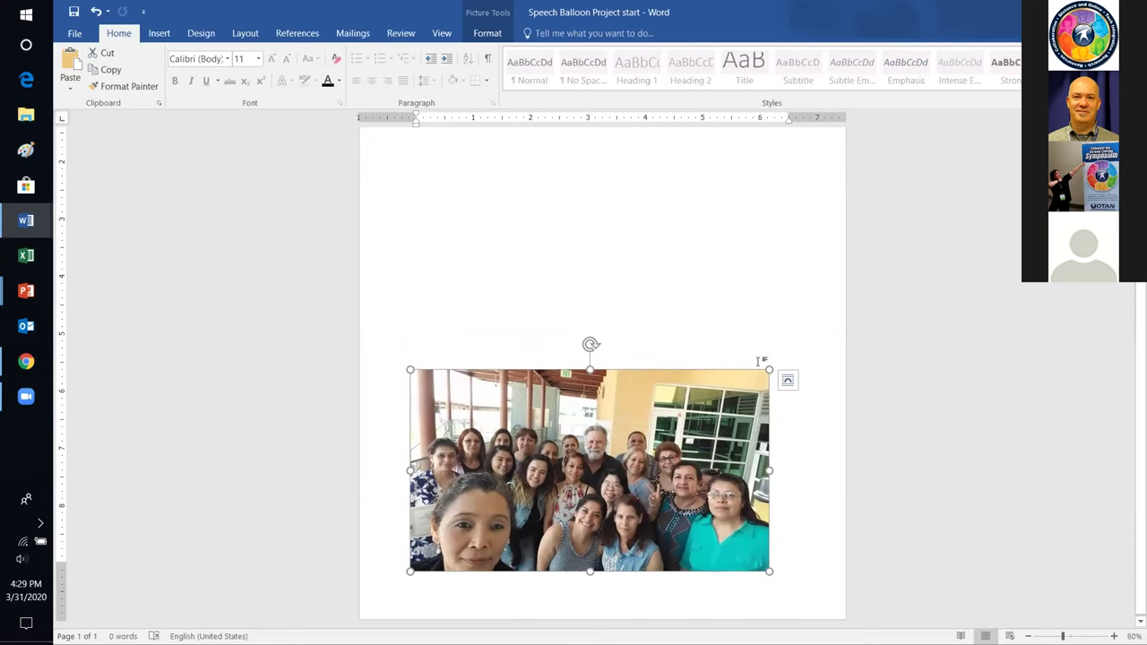
pyautogui.moveTo(768, 368); pyautogui.dragTo(794, 349)
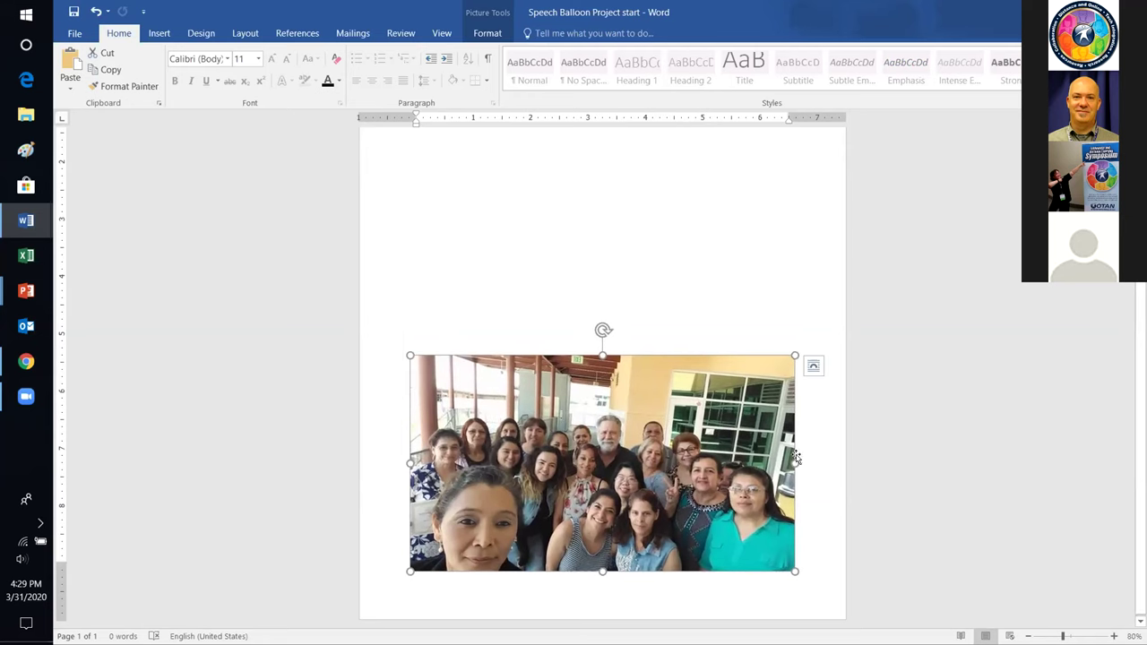
# Step: Insert a rectangular speech callout about 3.03" wide and 2.65" tall in the blank area near the top of the page
pyautogui.scroll(2, 836, 477)
pyautogui.scroll(2, 836, 477)
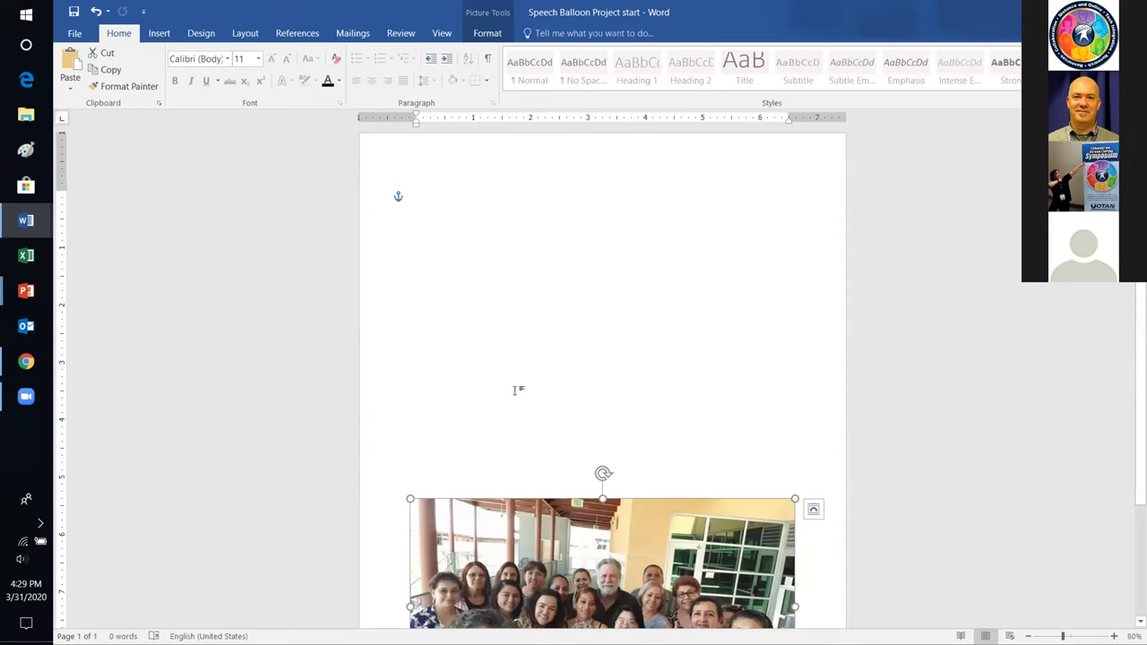
pyautogui.click(451, 360)
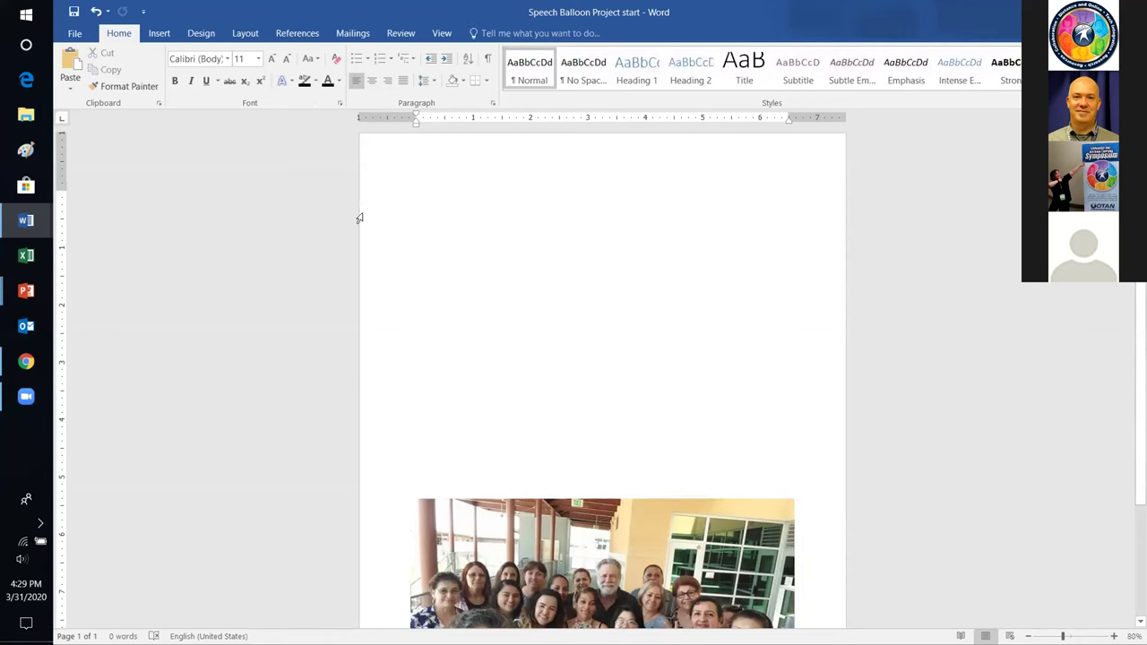
pyautogui.click(158, 36)
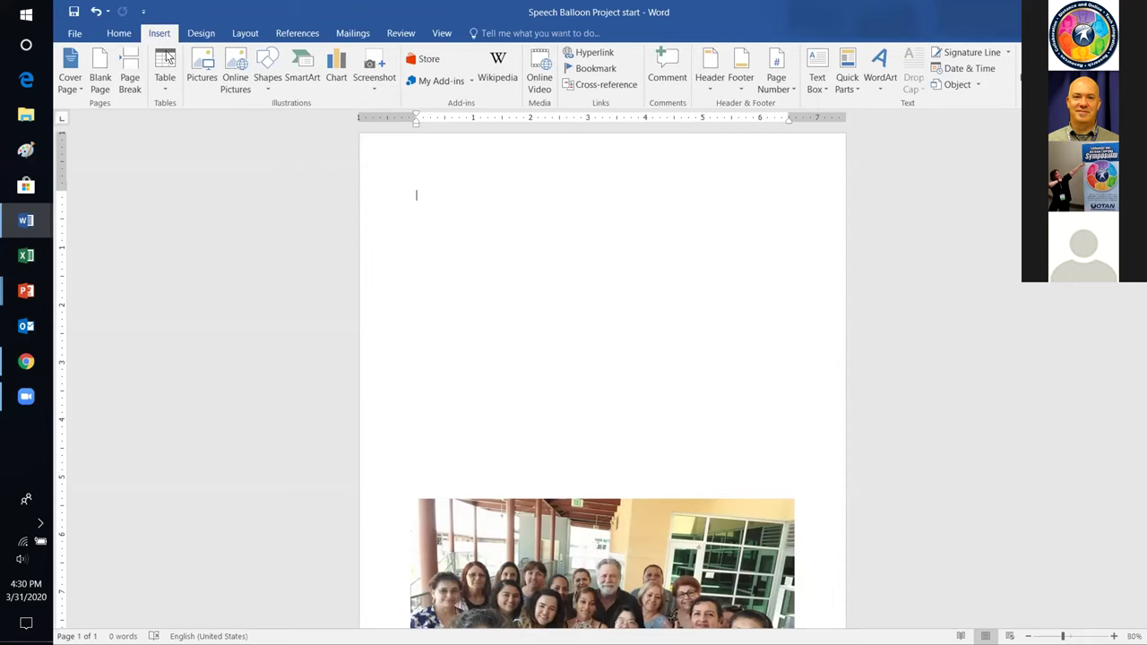
pyautogui.click(273, 63)
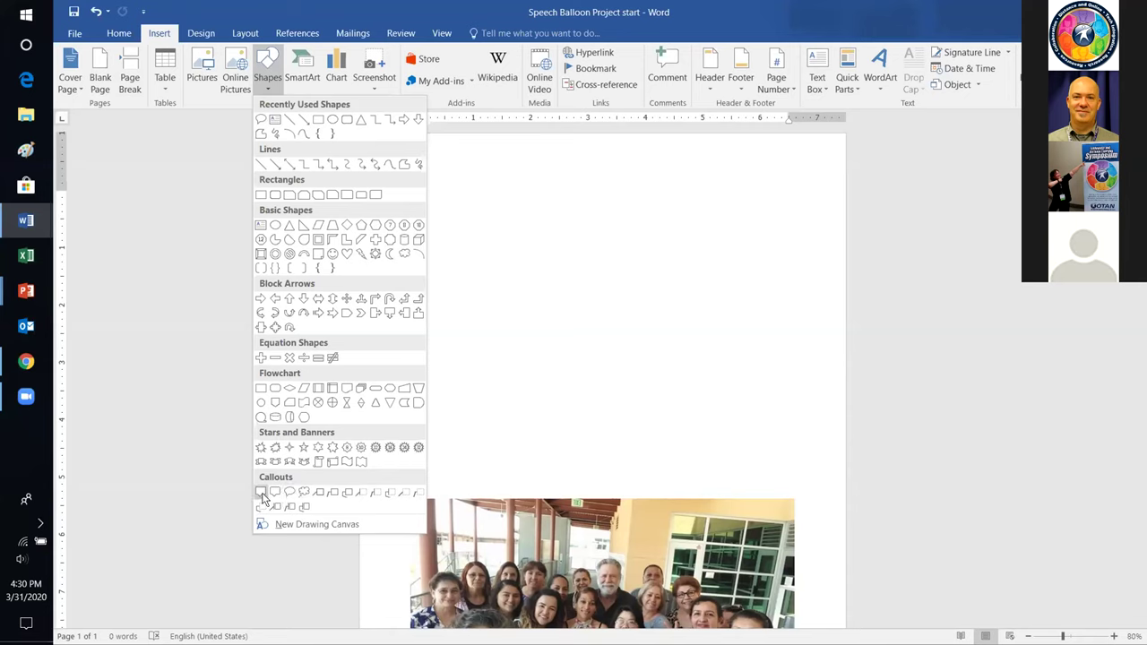
pyautogui.click(262, 494)
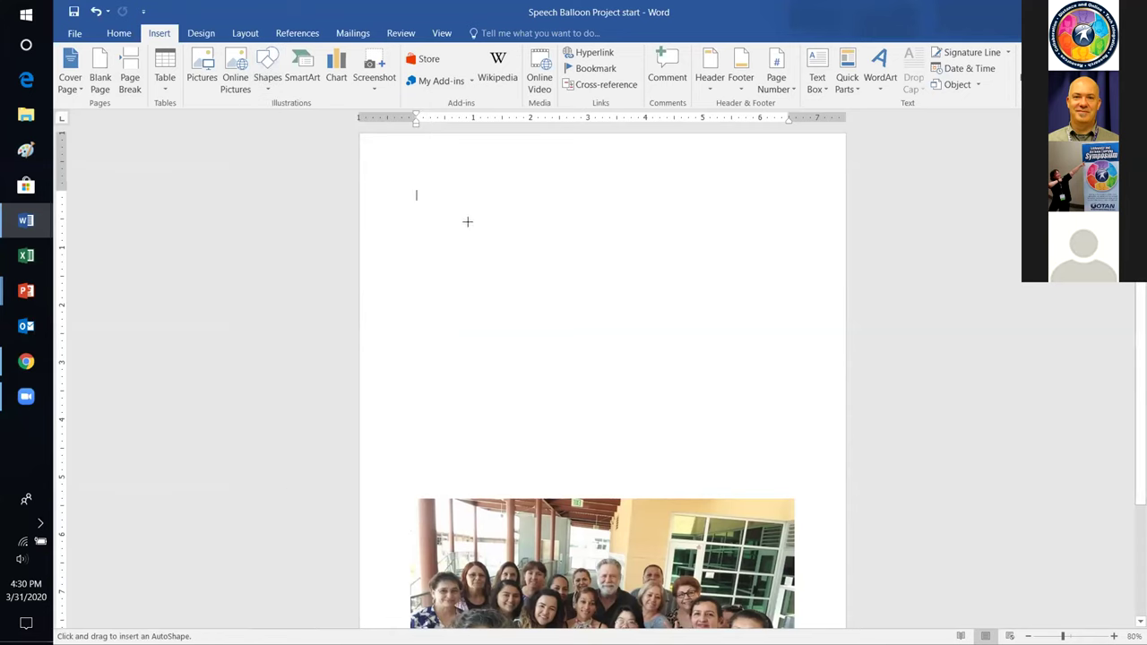
pyautogui.moveTo(464, 197)
pyautogui.mouseDown()
pyautogui.moveTo(624, 333)
pyautogui.moveTo(602, 356)
pyautogui.moveTo(640, 350)
pyautogui.mouseUp()
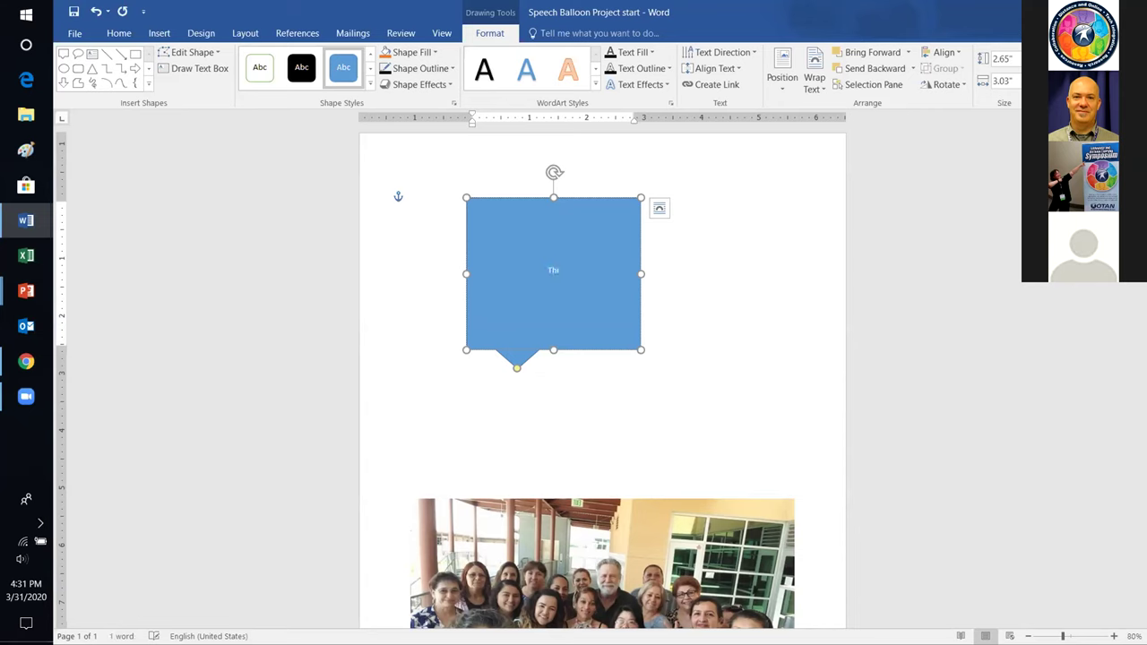
# Step: Enter "This is a great day!" in the rectangular callout and set its font size to 24
pyautogui.write('a great day!')
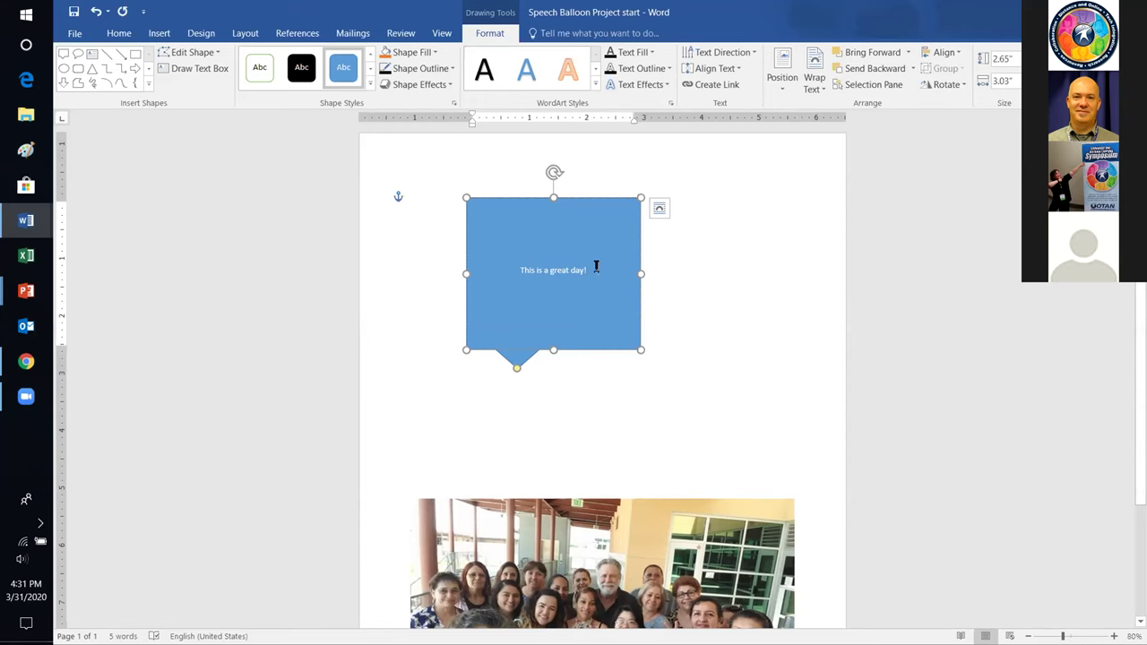
pyautogui.moveTo(597, 267); pyautogui.dragTo(520, 270)
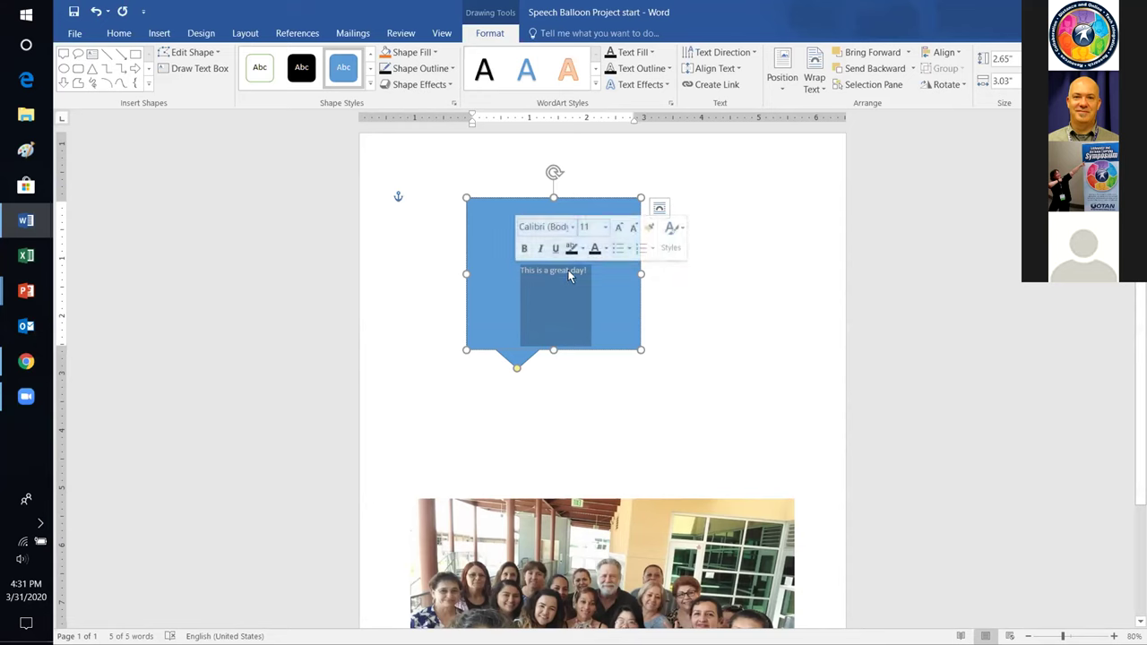
pyautogui.click(604, 227)
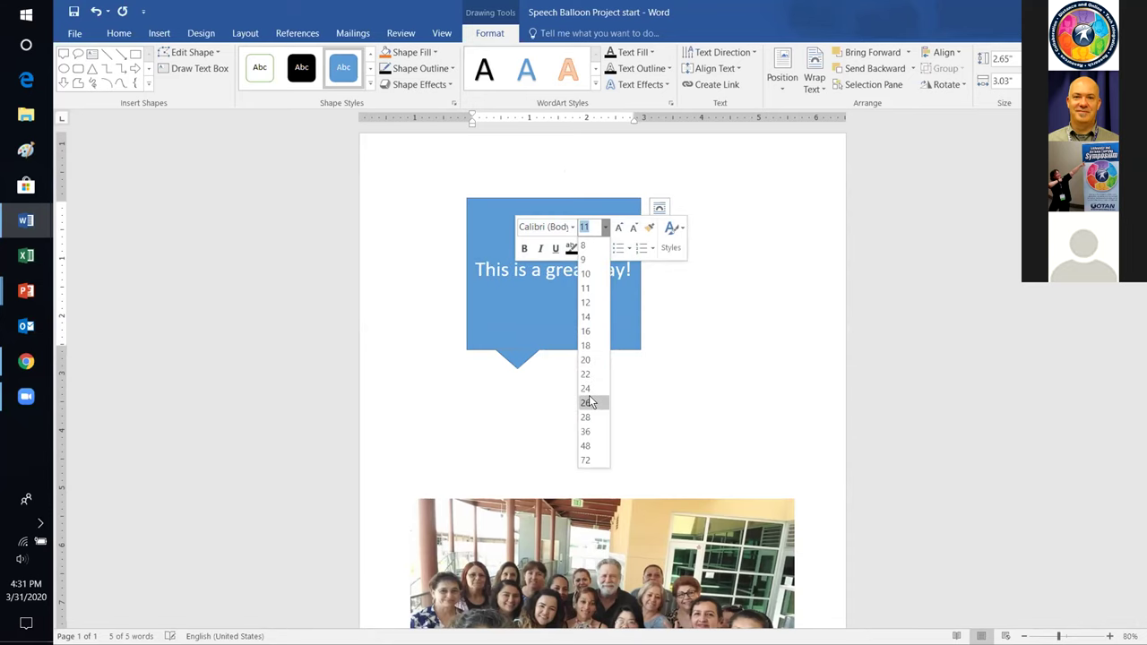
pyautogui.click(587, 400)
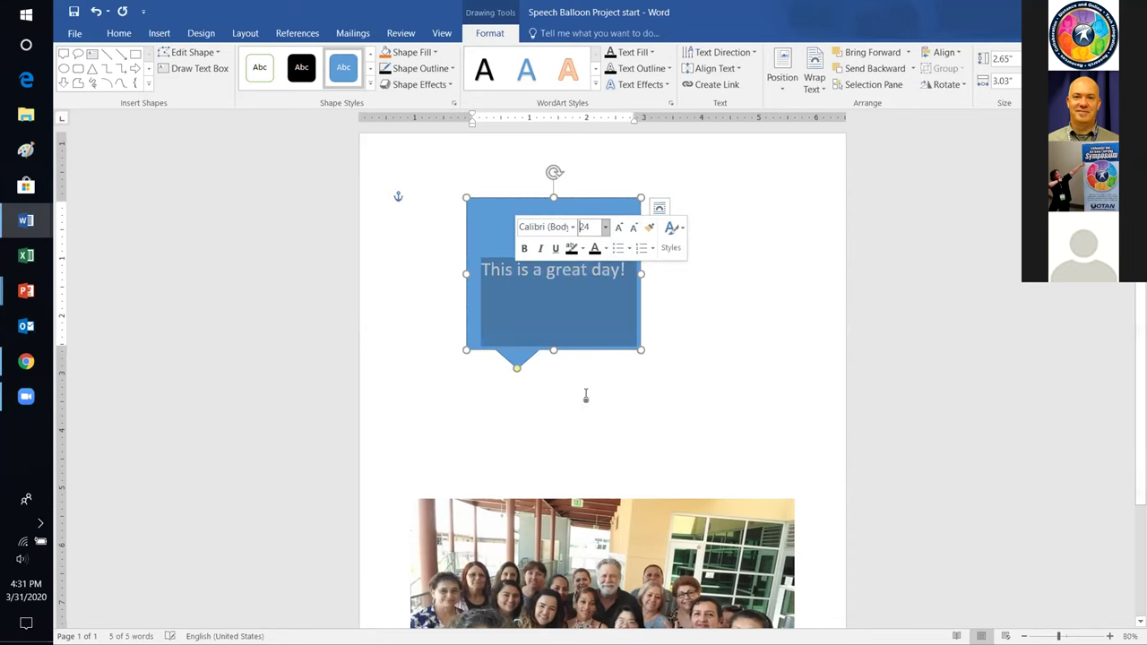
pyautogui.click(654, 360)
# Step: Lower the top edge of the rectangular callout to make it about 1.17" tall
pyautogui.click(576, 255)
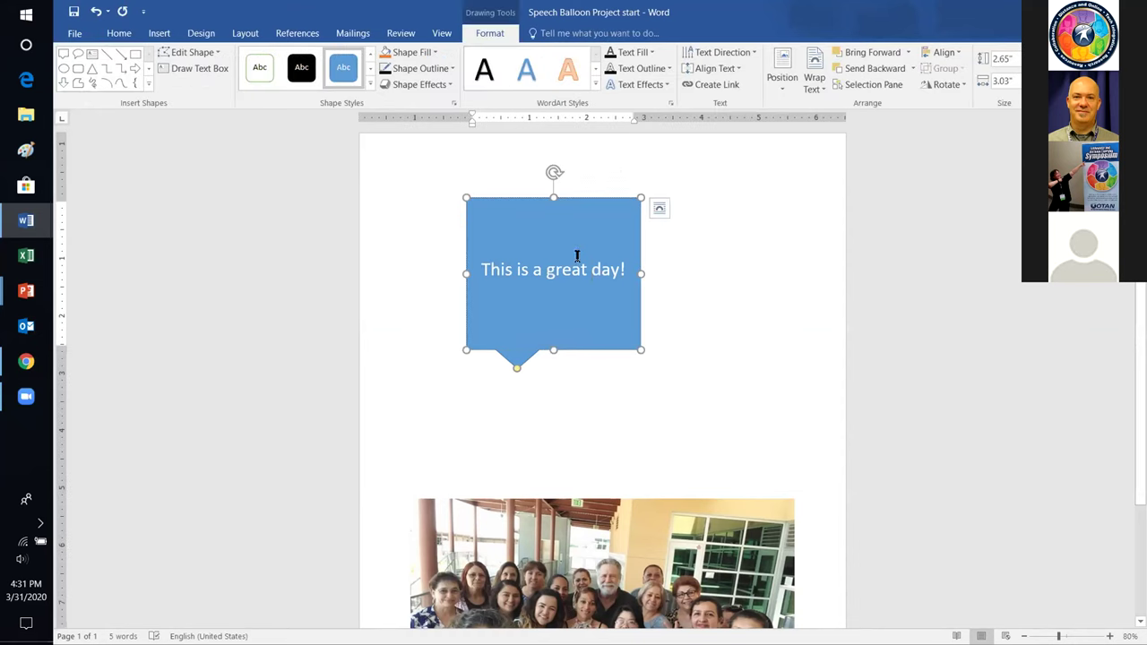
pyautogui.click(556, 192)
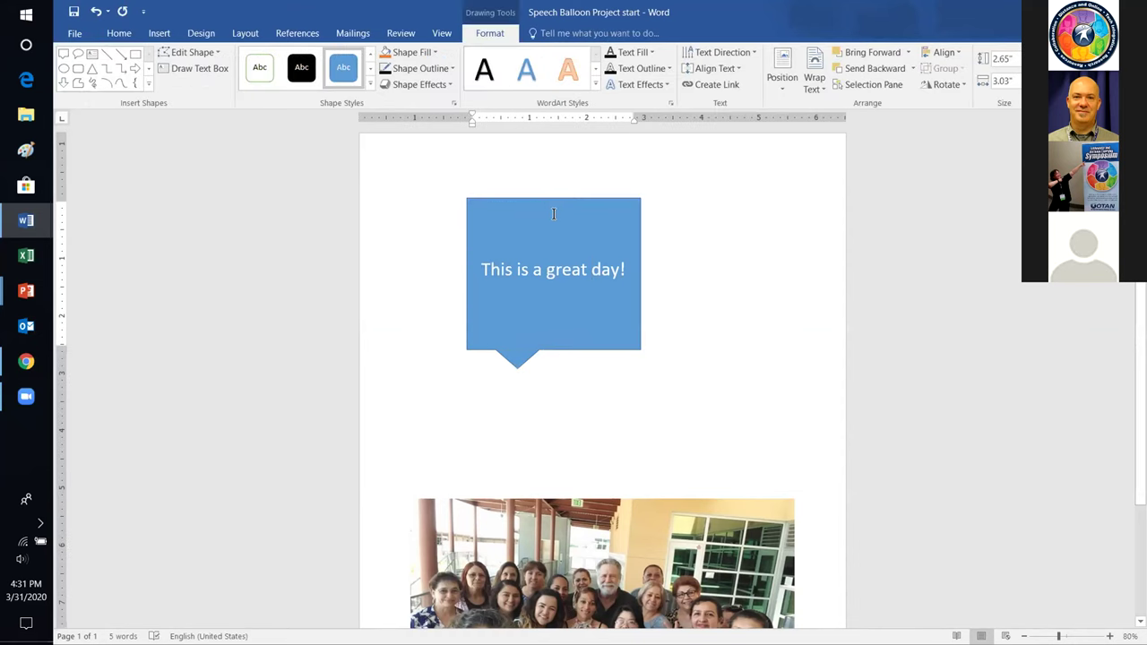
pyautogui.moveTo(548, 269); pyautogui.dragTo(554, 347)
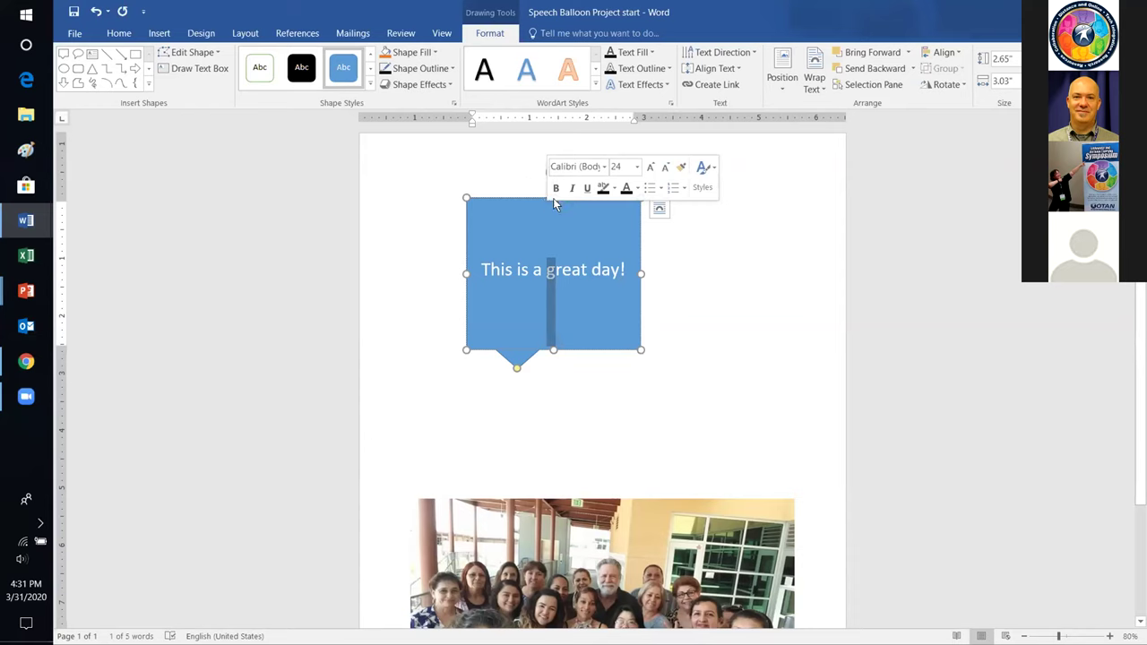
pyautogui.moveTo(550, 194); pyautogui.dragTo(554, 283)
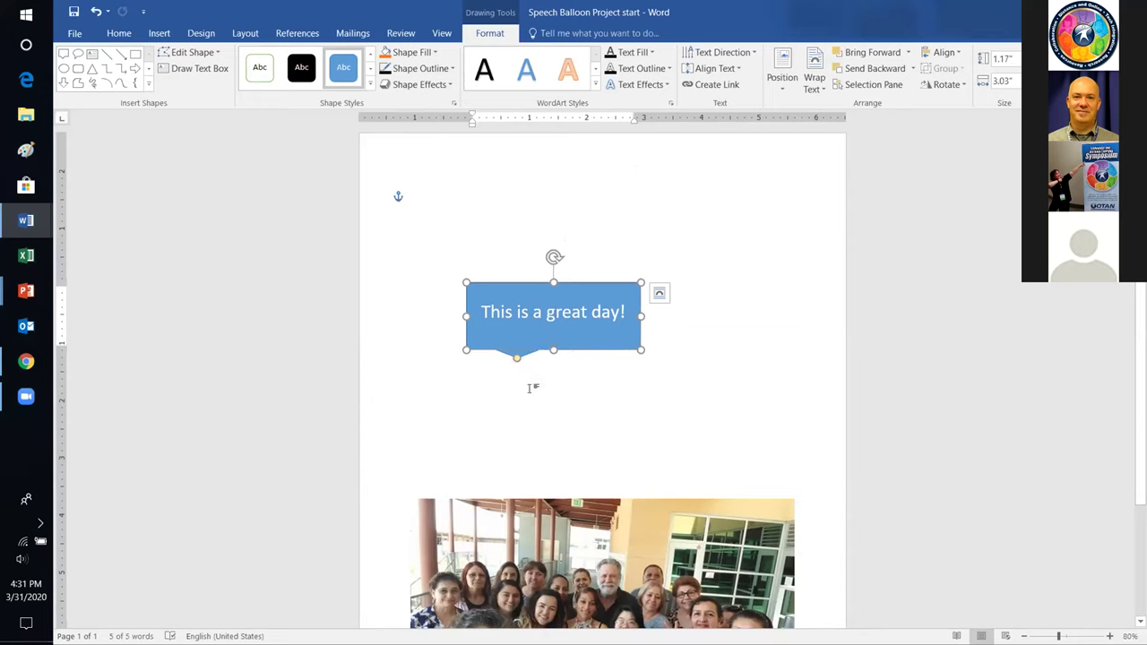
# Step: Place the rectangular callout just above the photo's left side and stretch its pointer down to a person in the back row
pyautogui.moveTo(517, 360); pyautogui.dragTo(550, 464)
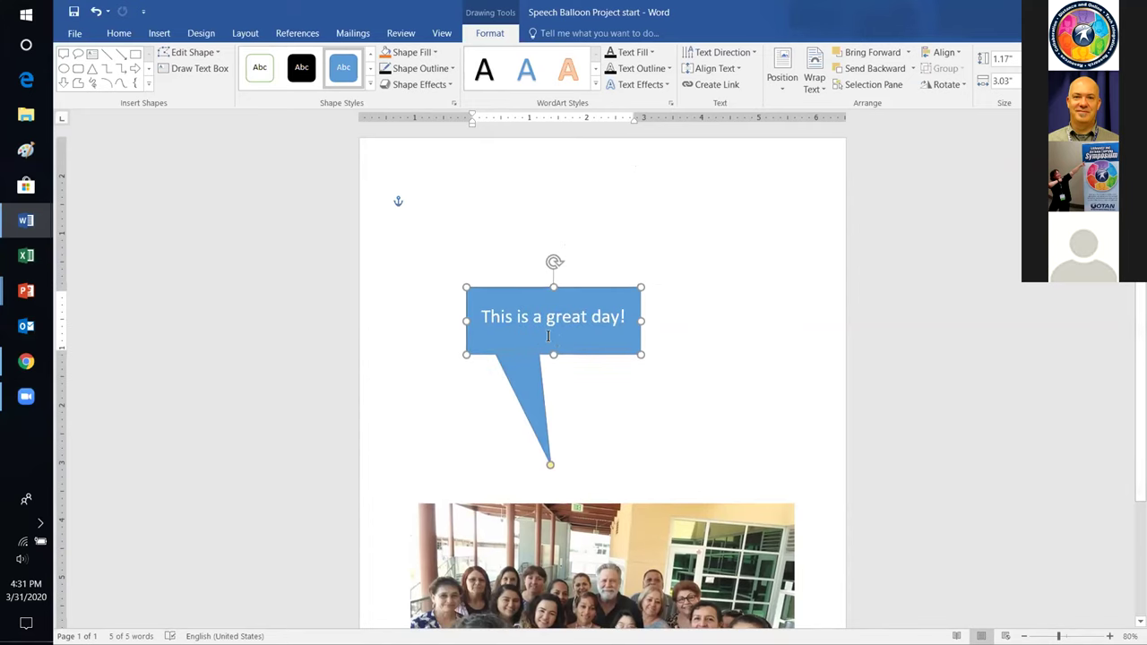
pyautogui.scroll(-3, 783, 230)
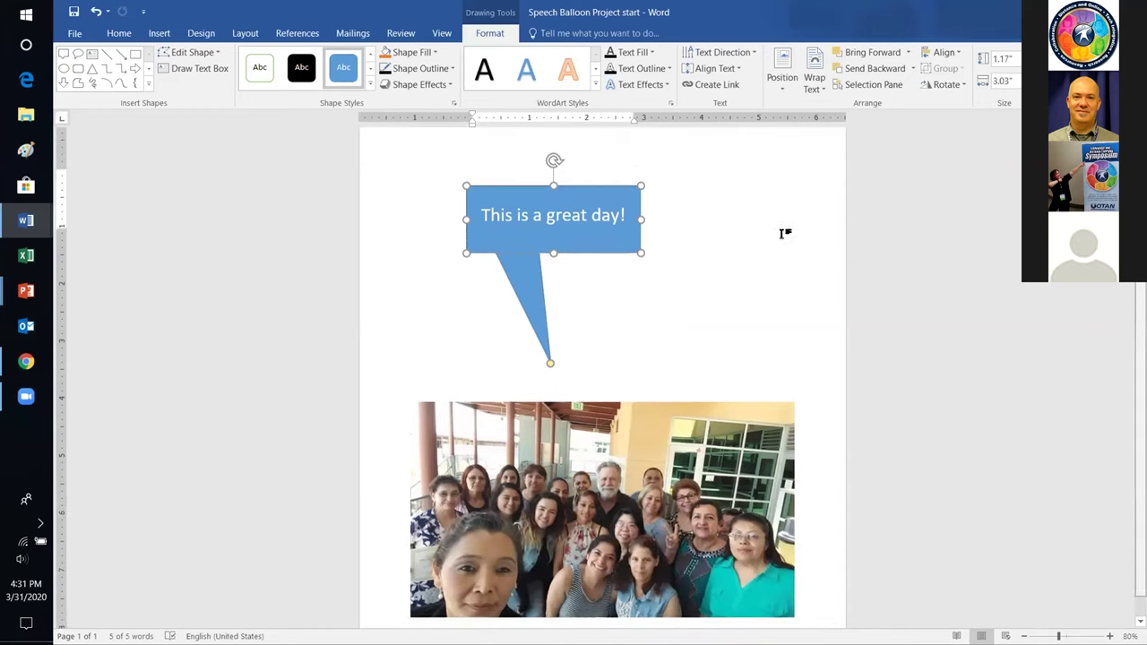
pyautogui.moveTo(502, 159); pyautogui.dragTo(433, 237)
pyautogui.moveTo(465, 414); pyautogui.dragTo(385, 107)
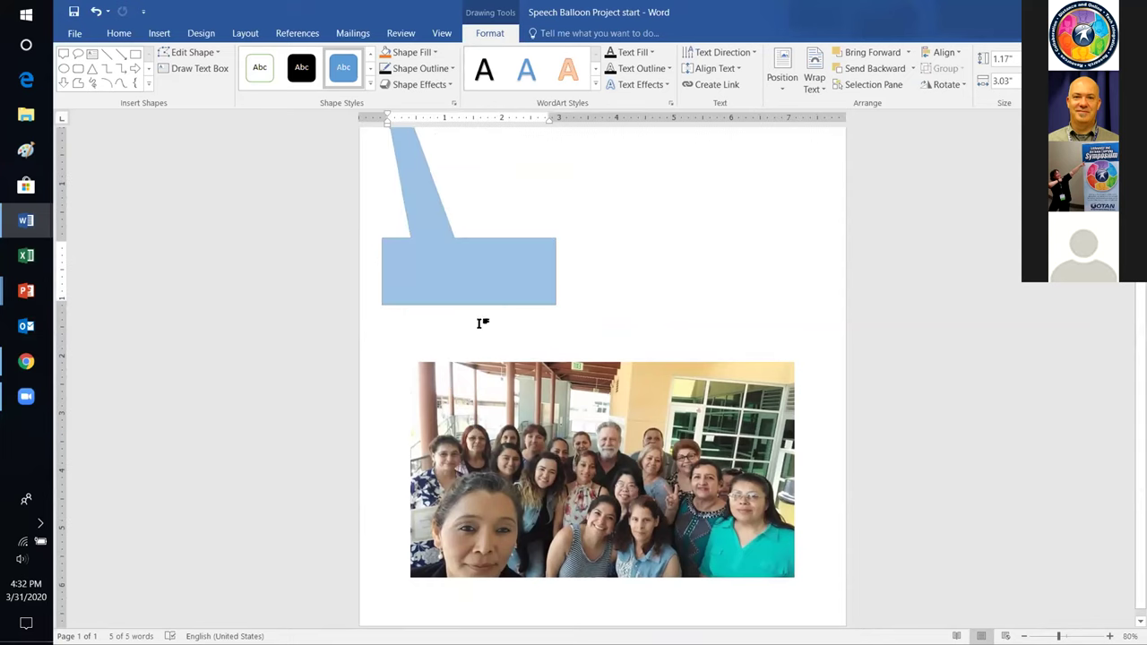
pyautogui.scroll(2, 512, 225)
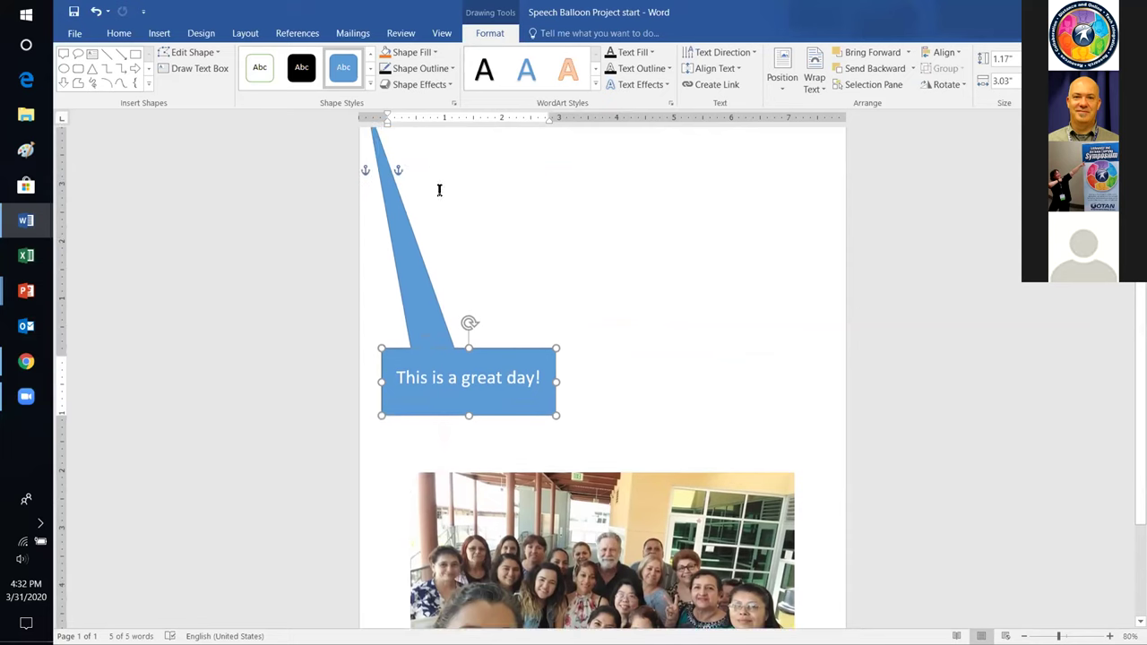
pyautogui.moveTo(394, 199); pyautogui.dragTo(505, 551)
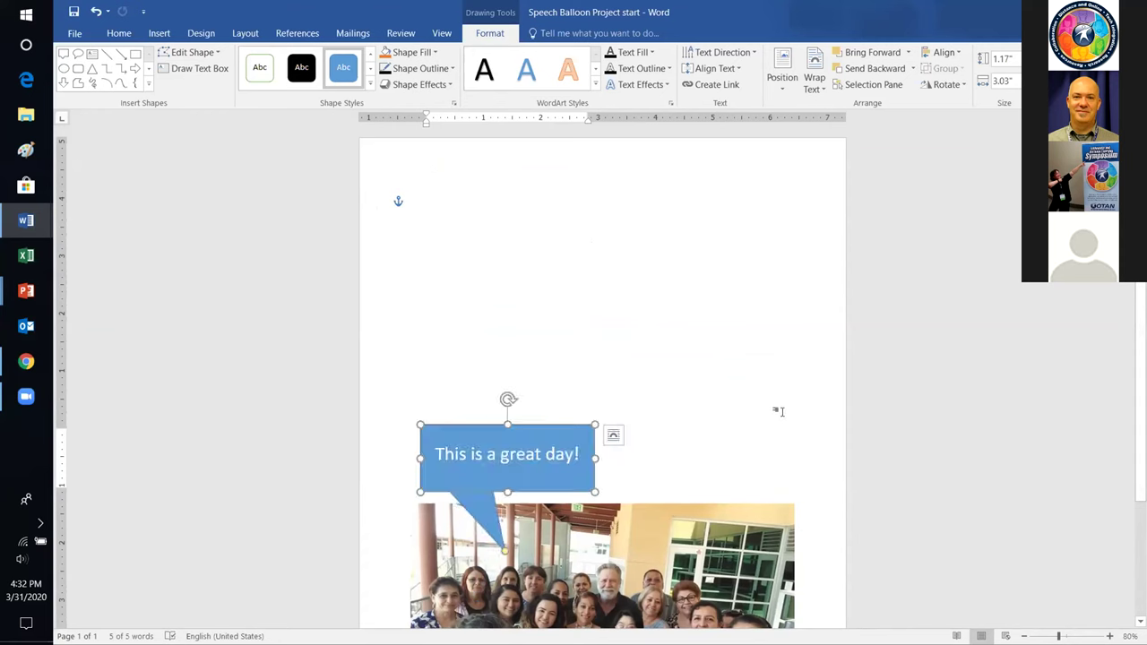
pyautogui.scroll(-3, 777, 412)
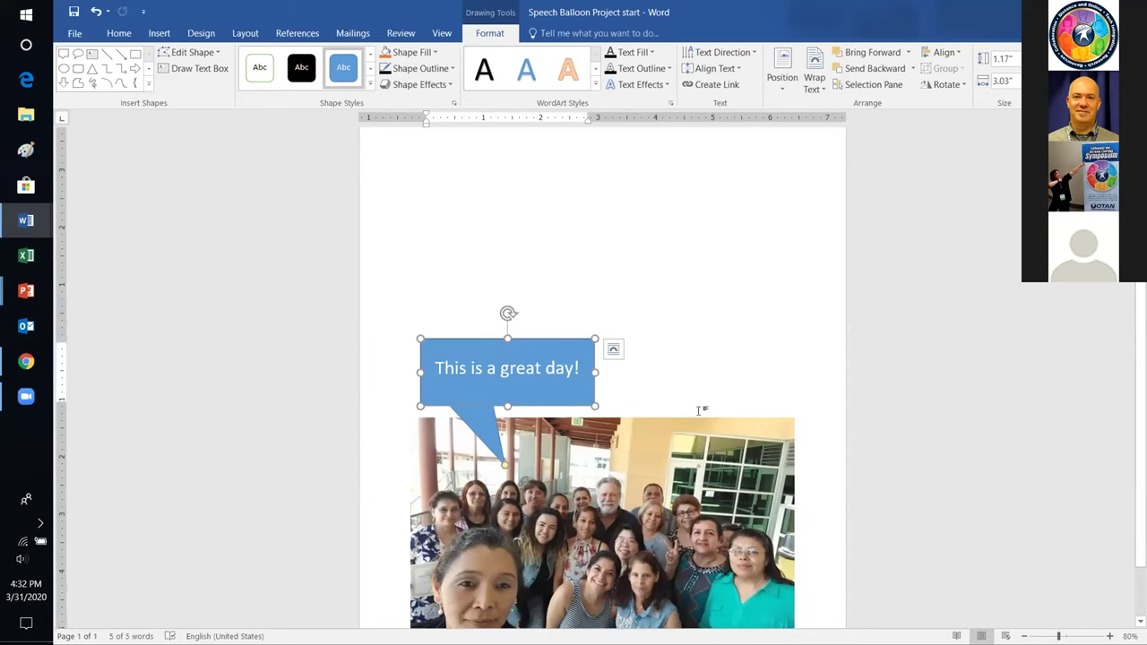
pyautogui.moveTo(535, 340); pyautogui.dragTo(506, 340)
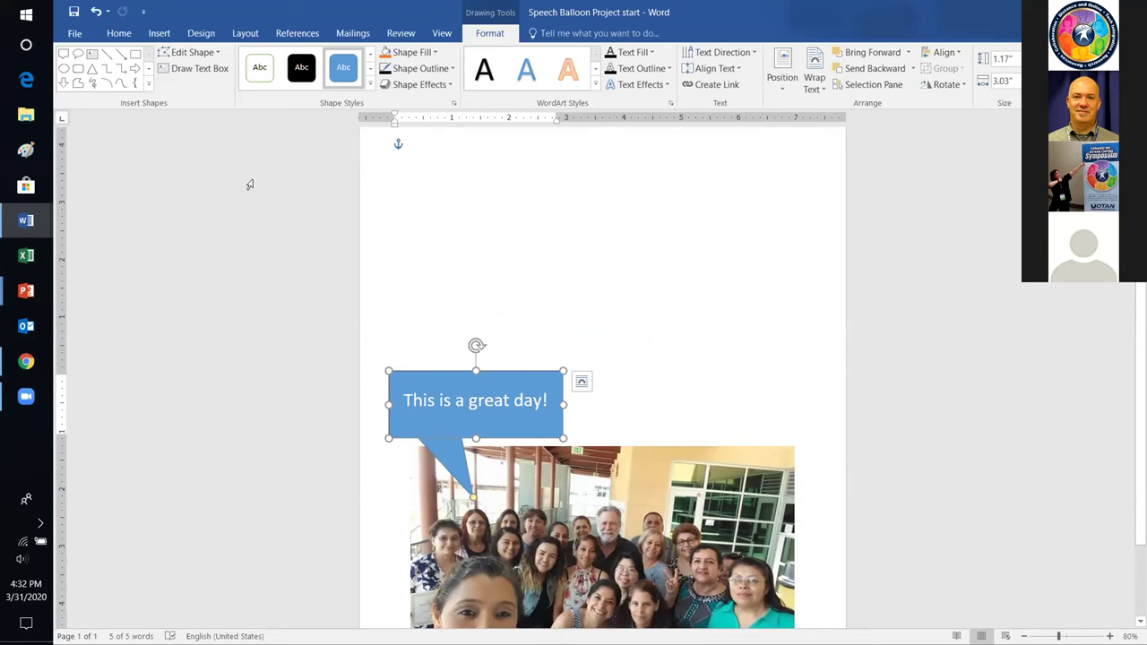
# Step: Add an oval speech callout about 3.35" by 2.02" at the upper right of the page and lengthen its pointer toward the photo
pyautogui.click(77, 55)
pyautogui.moveTo(459, 188); pyautogui.dragTo(654, 305)
pyautogui.moveTo(574, 192); pyautogui.dragTo(709, 216)
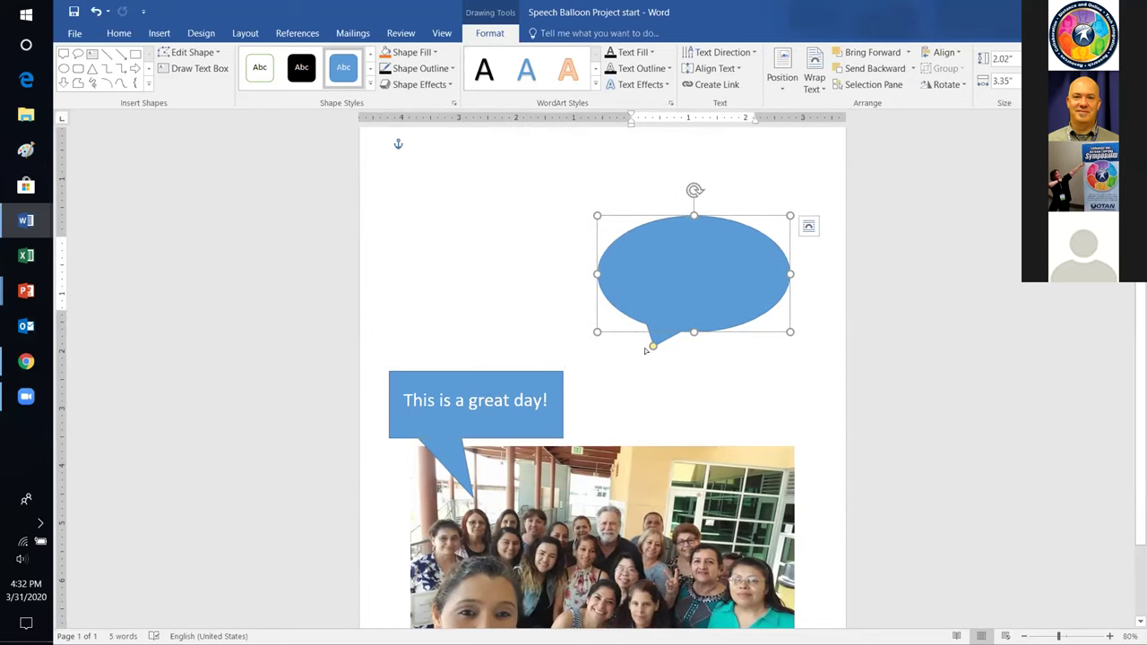
pyautogui.moveTo(654, 347); pyautogui.dragTo(635, 397)
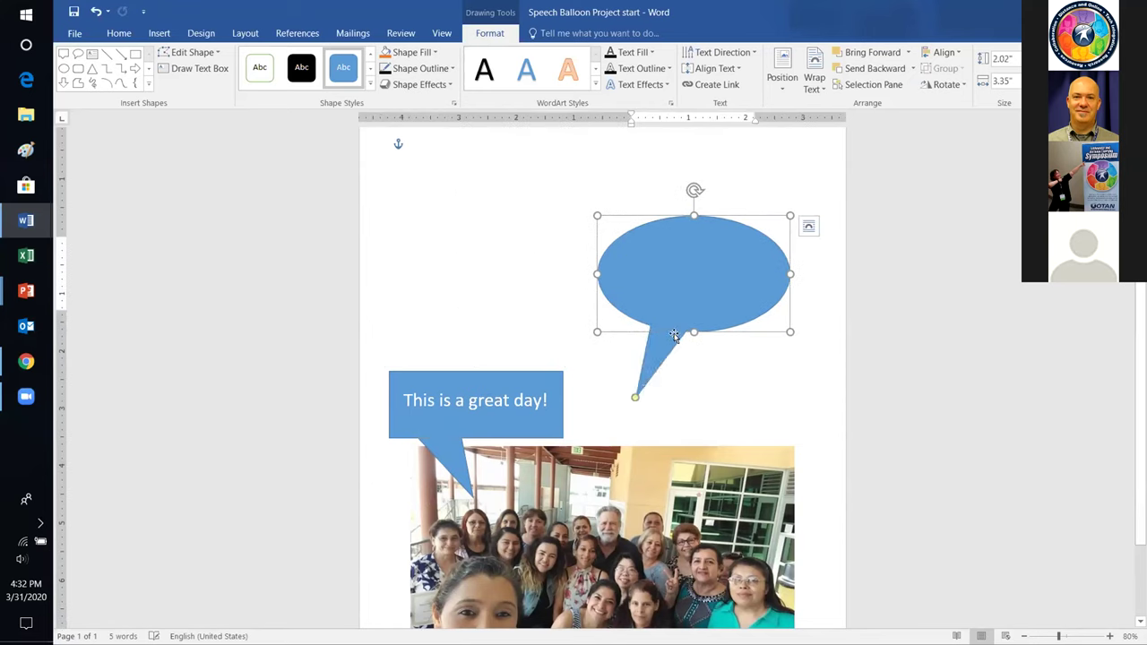
# Step: Enter "We graduated!" in the oval callout and change its fill to orange
pyautogui.click(683, 285)
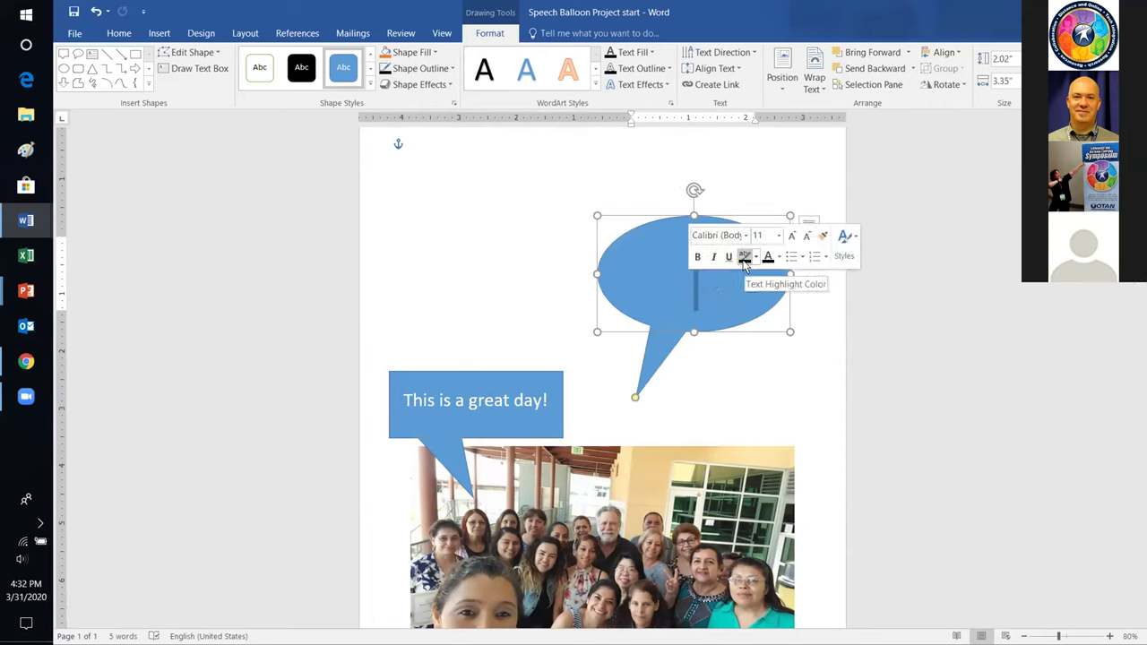
pyautogui.hotkey('ctrl', 'z')
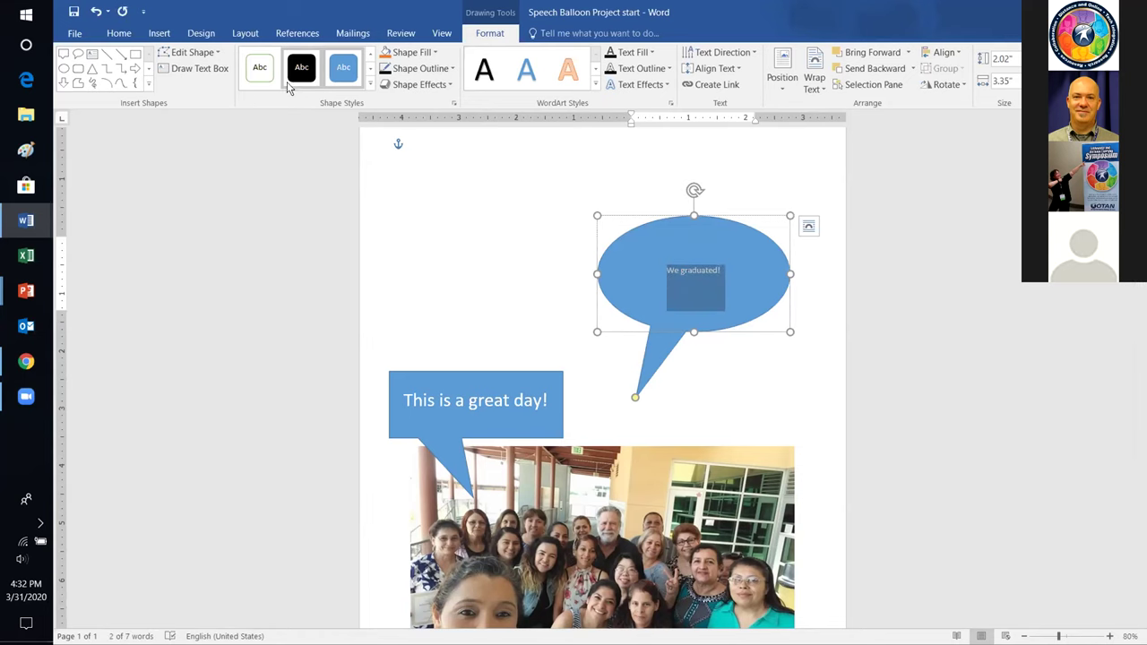
pyautogui.click(385, 55)
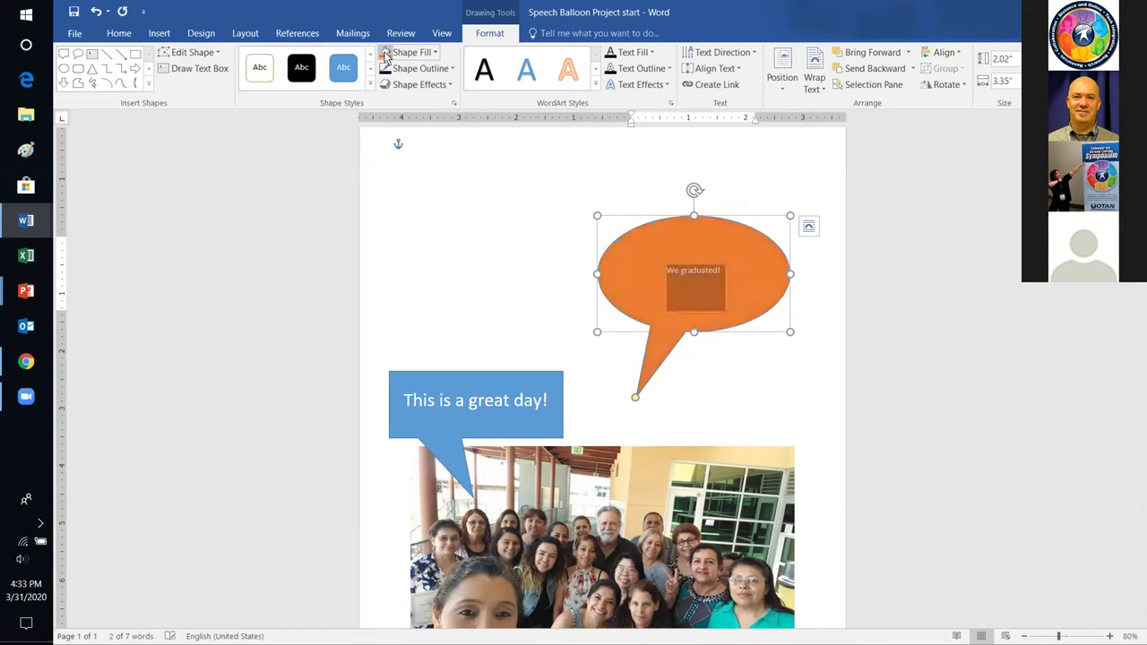
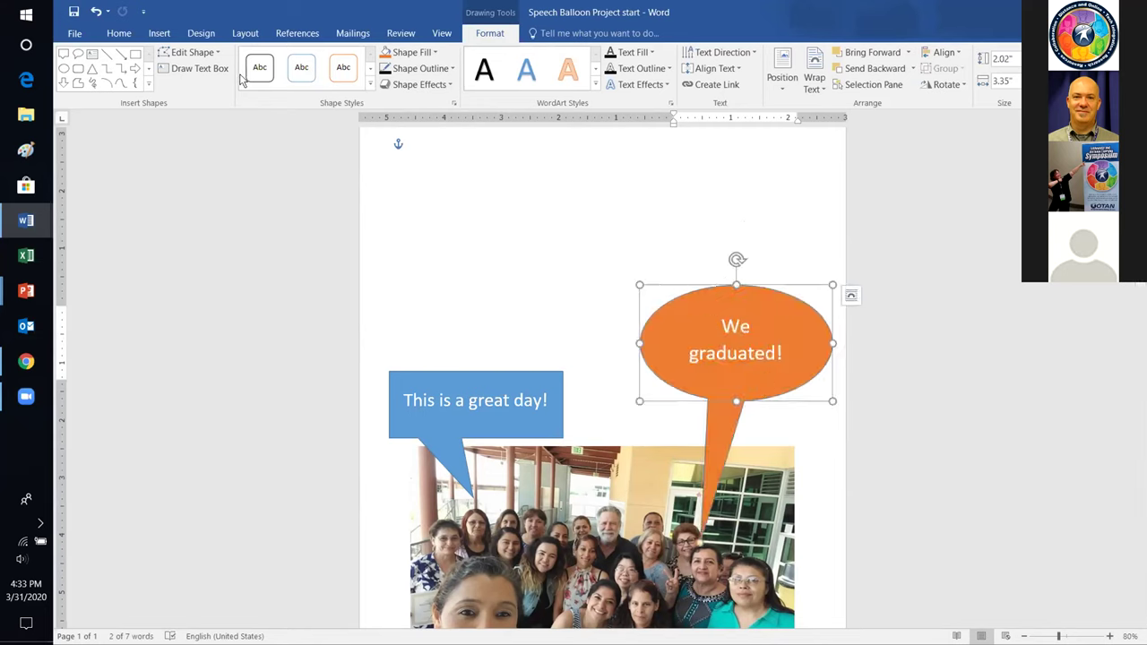
# Step: Insert a cloud thought bubble about 2.94" by 1.93" above the rectangular callout and extend its bubble trail down toward the photo
pyautogui.click(159, 36)
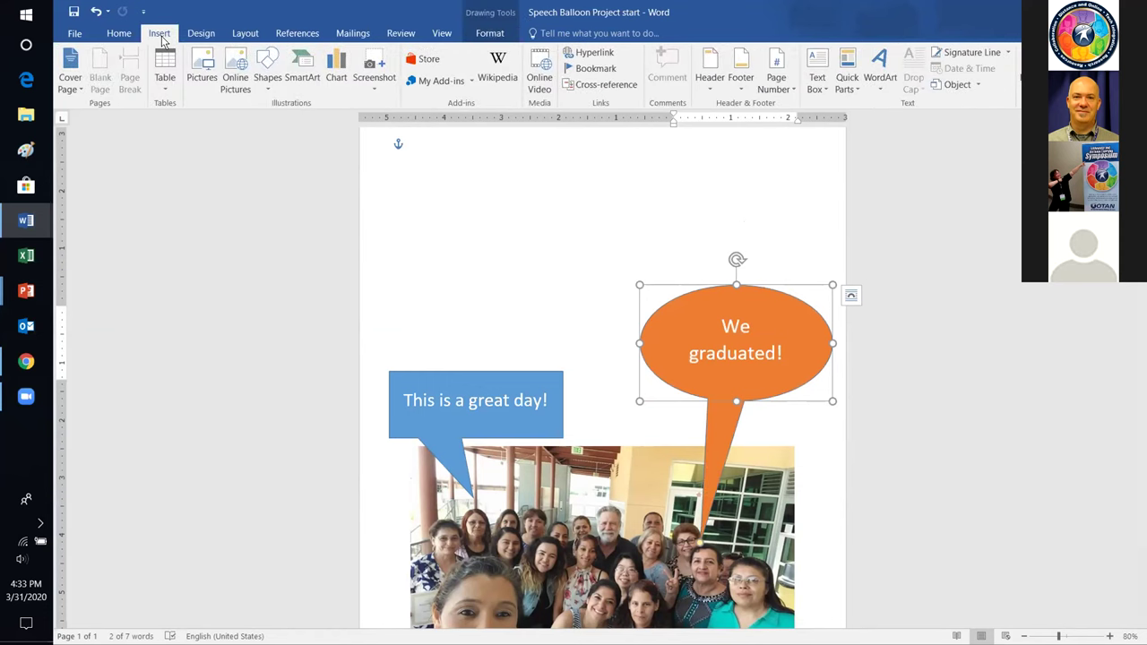
pyautogui.click(267, 72)
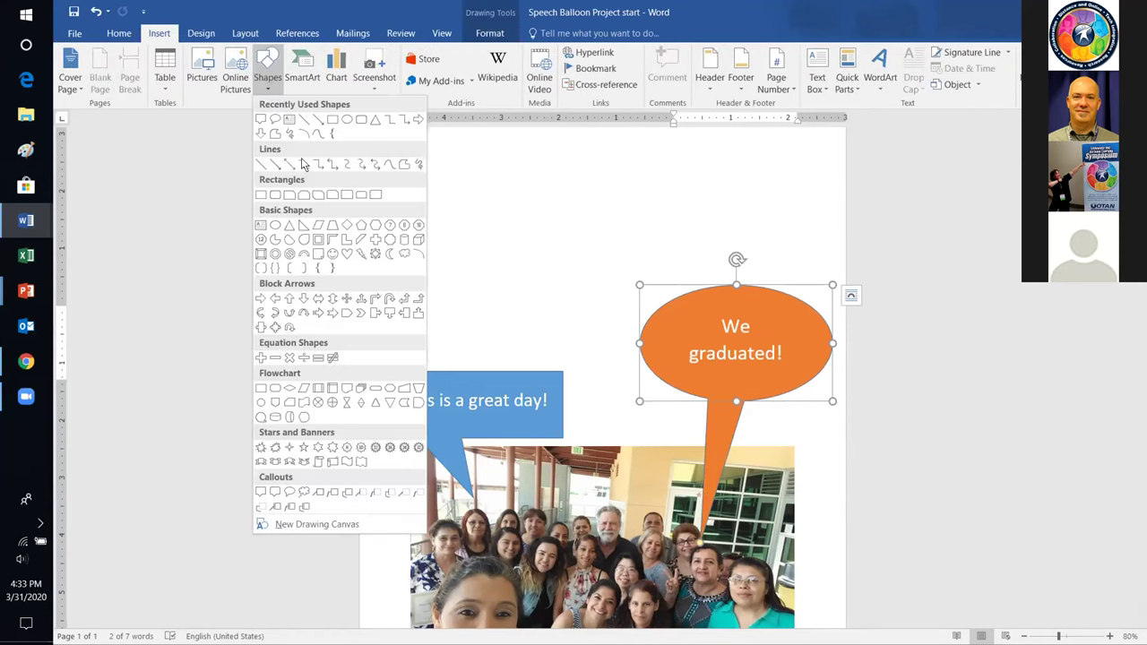
pyautogui.click(304, 492)
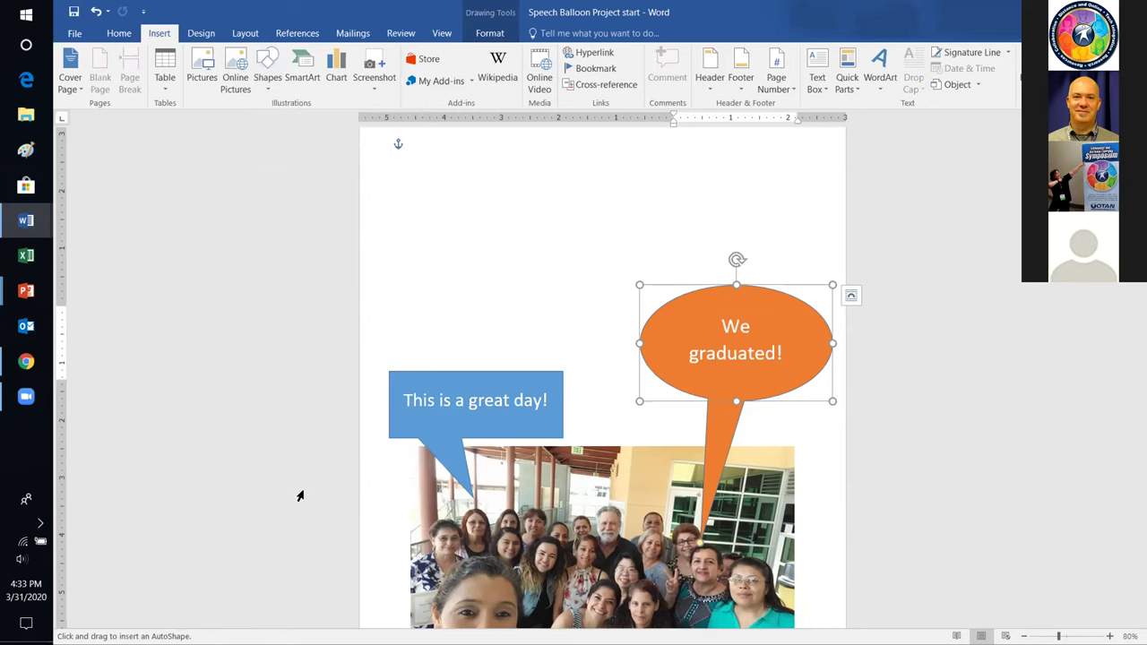
pyautogui.moveTo(464, 201); pyautogui.dragTo(634, 307)
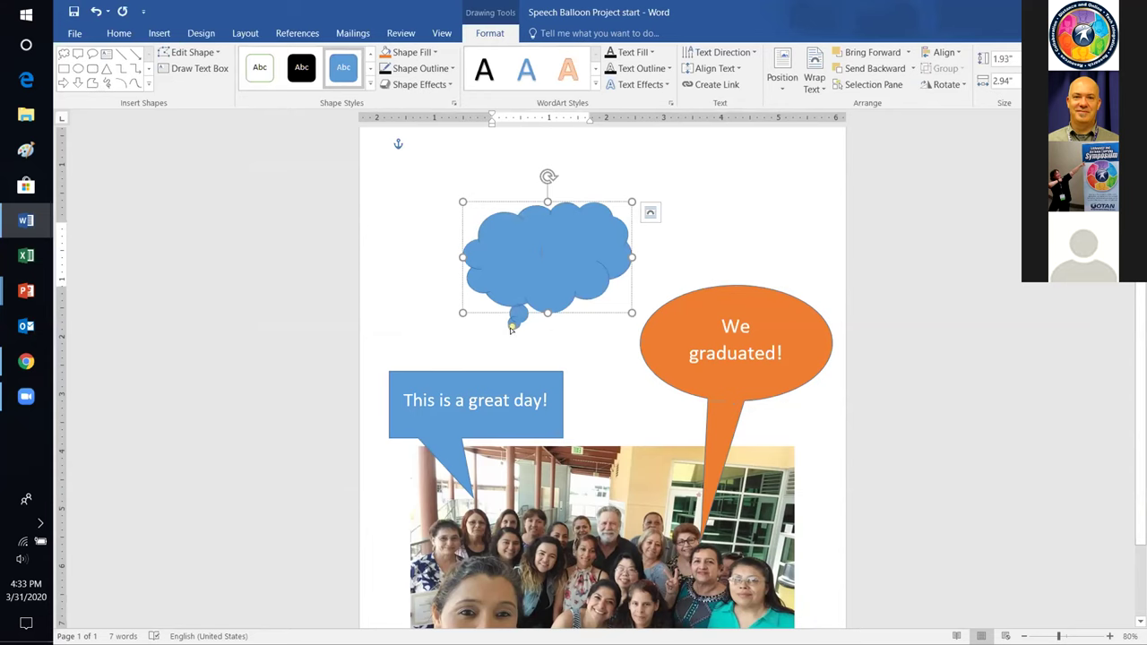
pyautogui.moveTo(512, 329); pyautogui.dragTo(566, 362)
# Step: Move the orange oval callout to the top of the page and aim its pointer at the woman in the teal shirt
pyautogui.moveTo(735, 295); pyautogui.dragTo(737, 169)
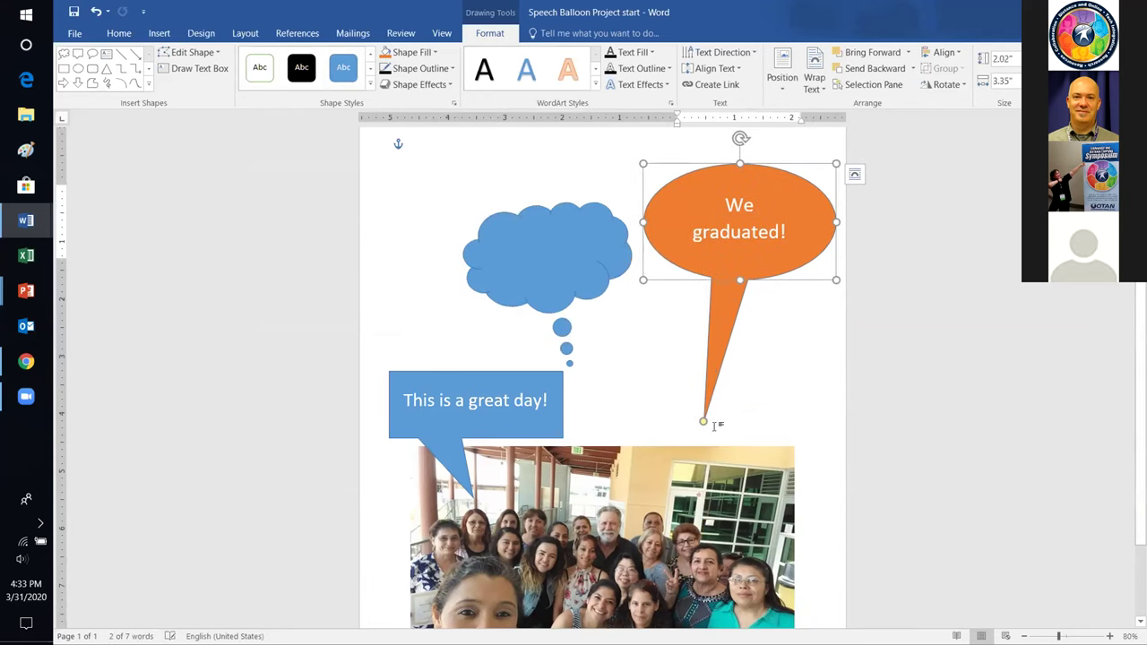
pyautogui.moveTo(702, 424); pyautogui.dragTo(751, 529)
# Step: Lower the thought cloud beneath the oval, extend its bubbles toward the bearded man, and enter "Yeah! I am glad this semester is finally over!"
pyautogui.moveTo(628, 309); pyautogui.dragTo(697, 355)
pyautogui.moveTo(652, 444); pyautogui.dragTo(610, 494)
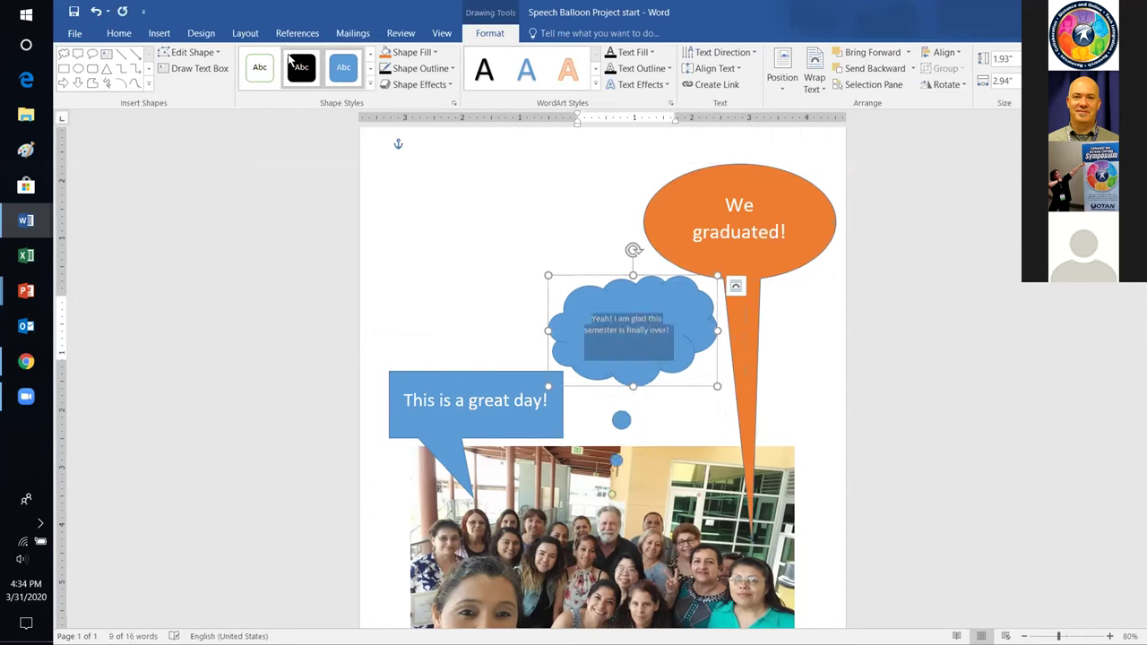
pyautogui.rightClick(694, 314)
pyautogui.click(651, 329)
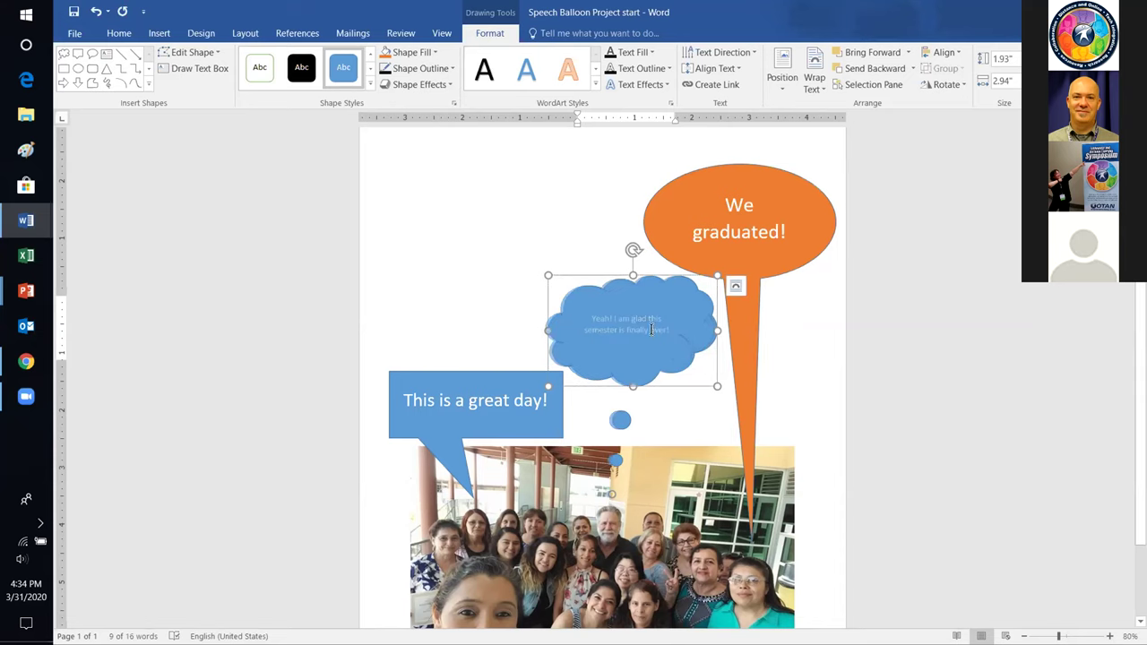
pyautogui.click(689, 396)
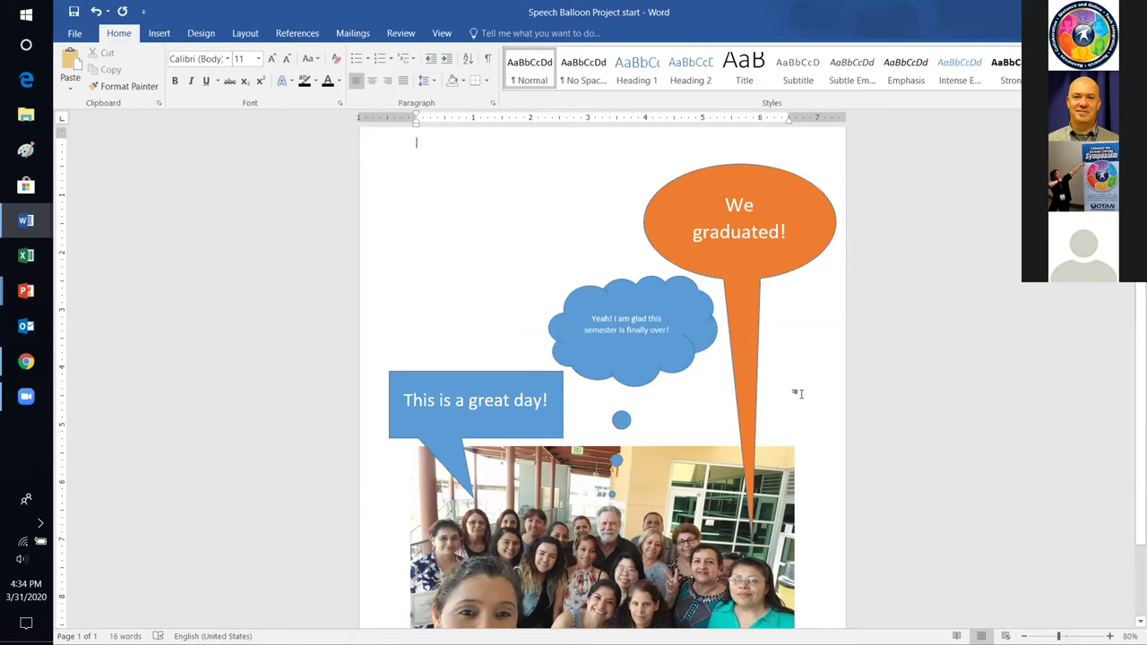
# Step: Examine the group photo's layout options and text wrapping setting
pyautogui.scroll(-3, 806, 400)
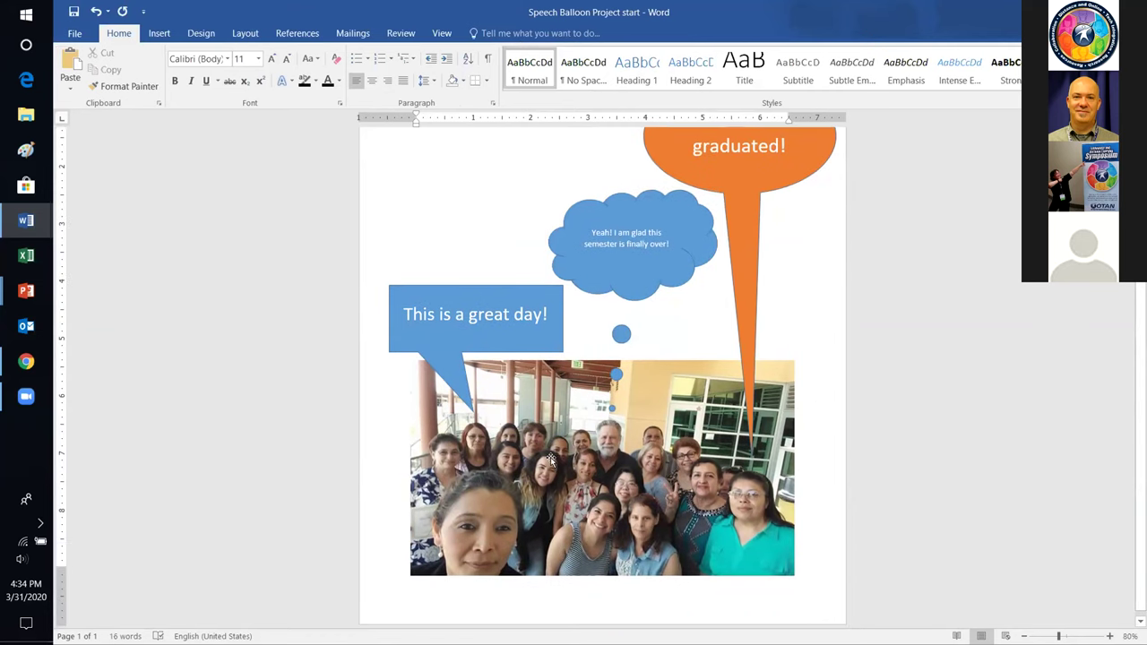
pyautogui.click(550, 457)
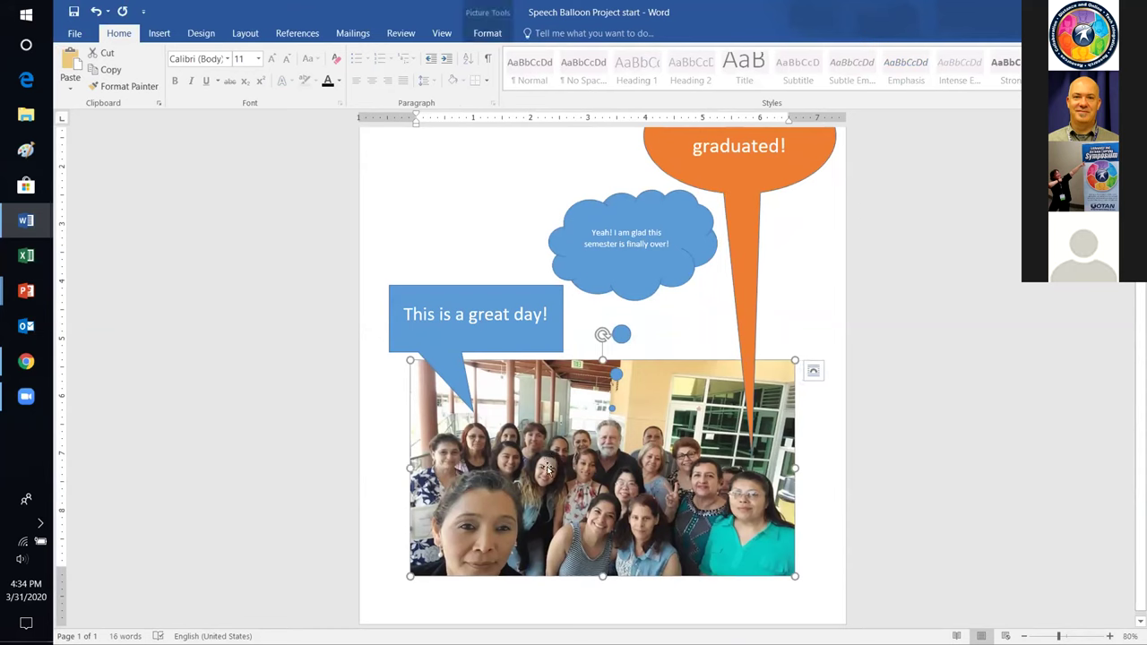
pyautogui.click(815, 371)
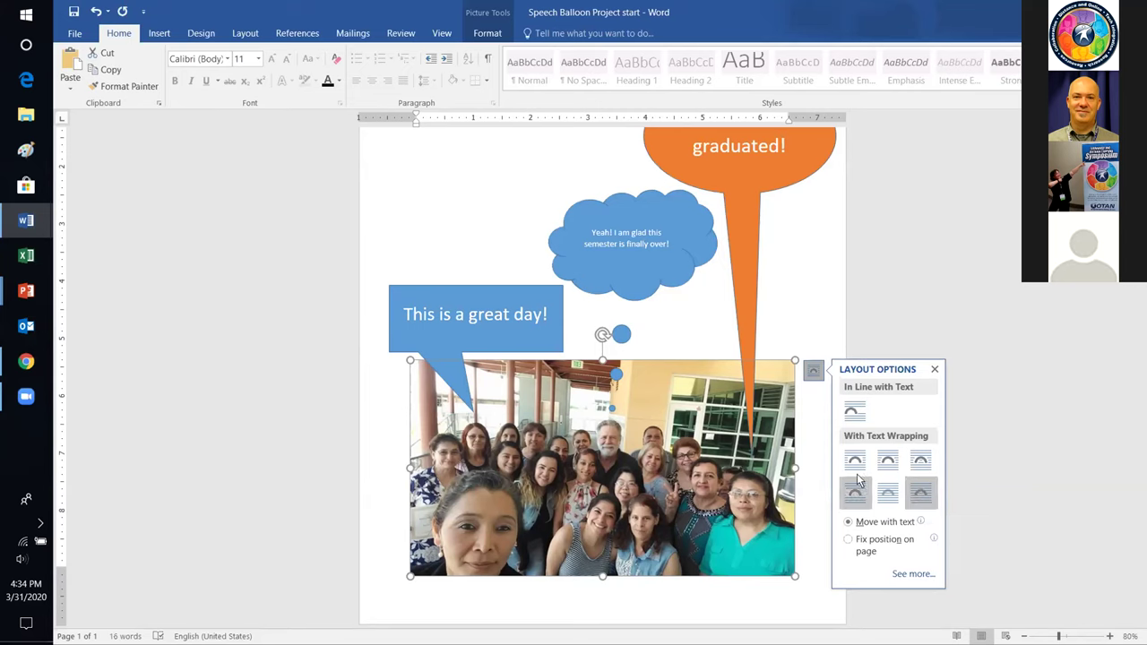
pyautogui.click(489, 37)
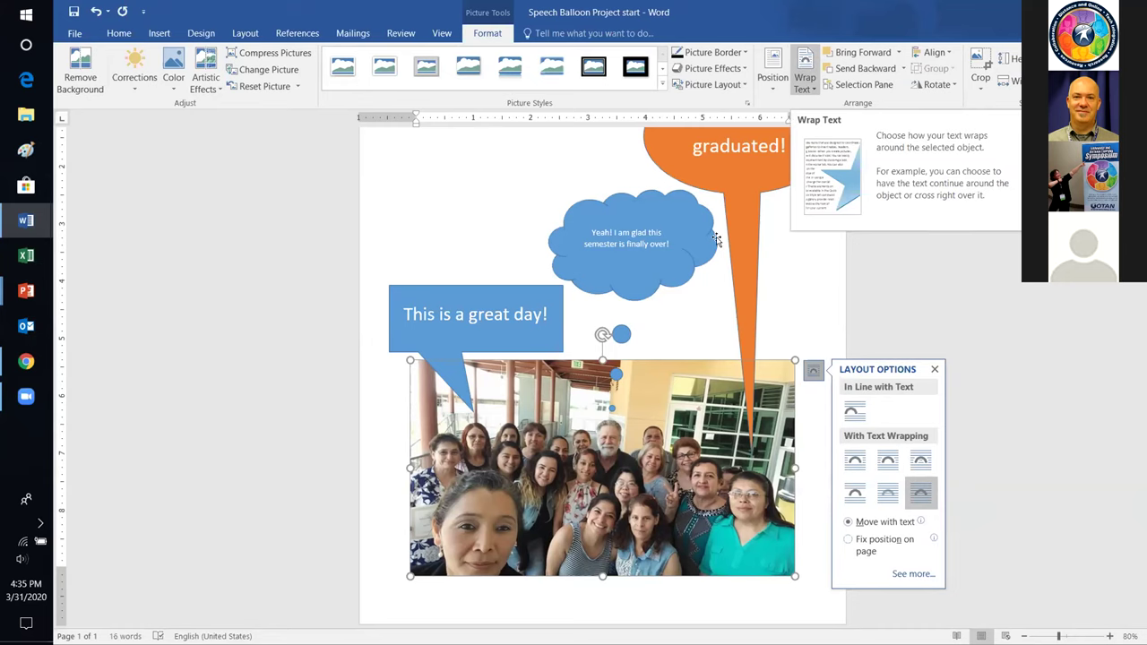
pyautogui.click(714, 345)
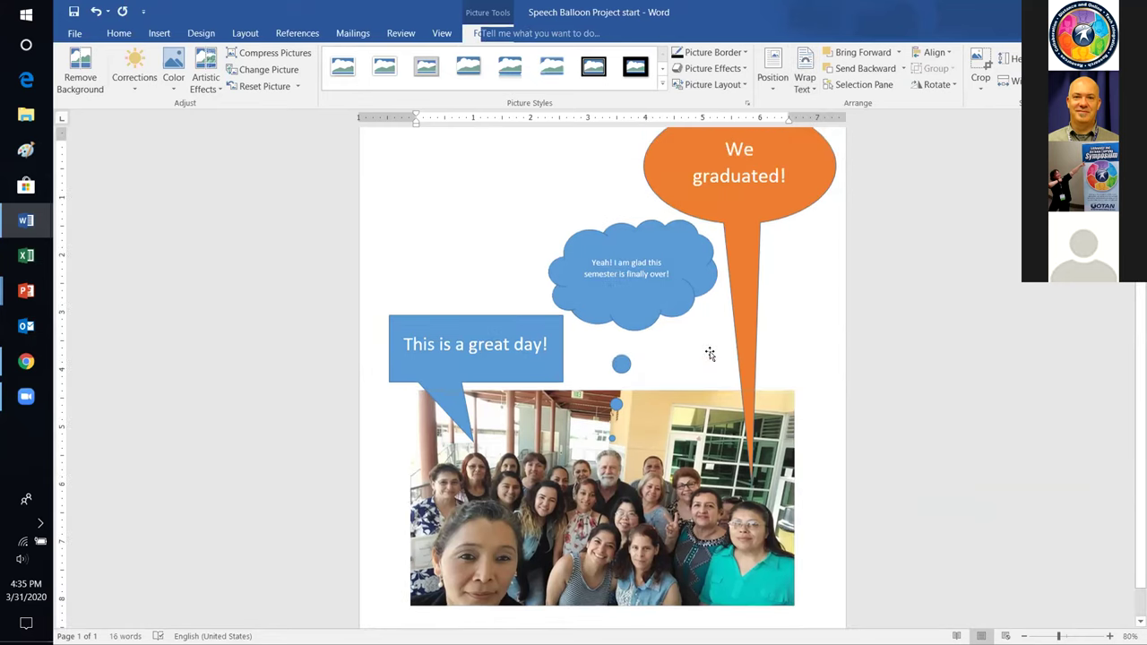
# Step: Move the group photo straight up a little to leave more blank space beneath it
pyautogui.scroll(-3, 625, 477)
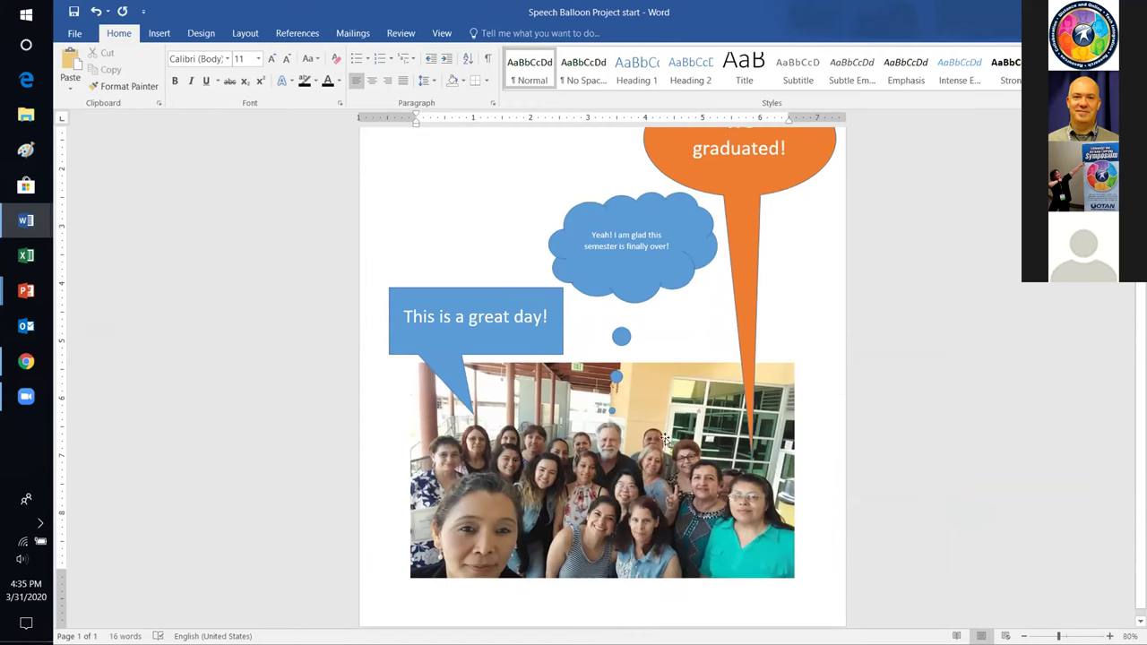
pyautogui.moveTo(669, 421); pyautogui.dragTo(669, 394)
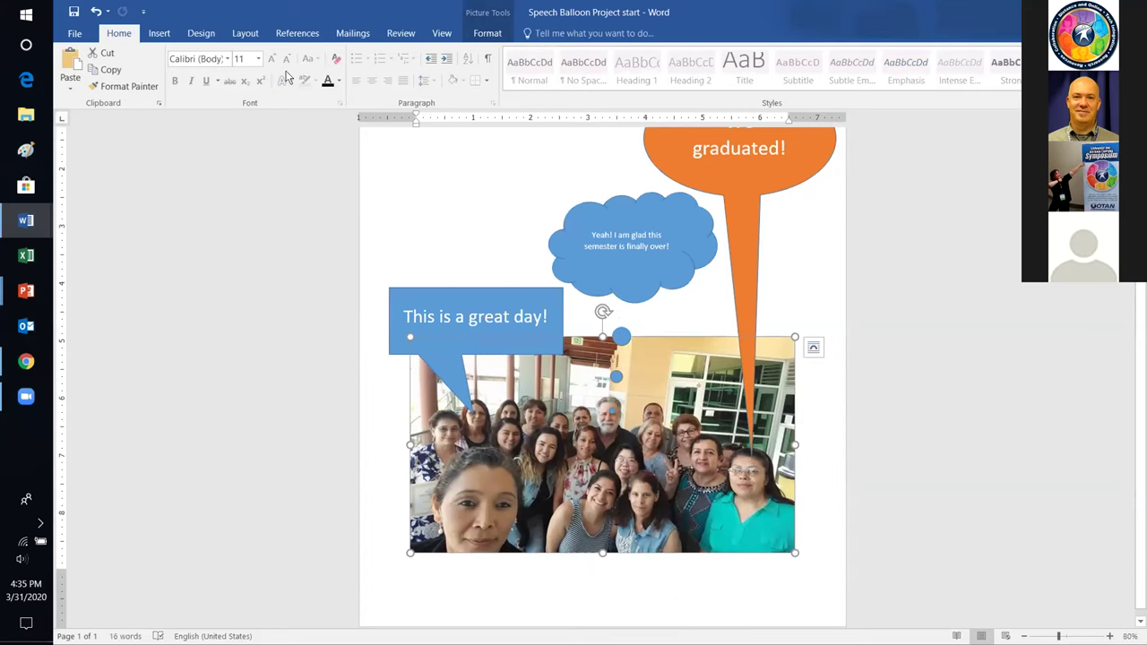
# Step: Insert a Simple Text Box and move it to the upper left of the page, clear of the orange oval callout
pyautogui.click(165, 34)
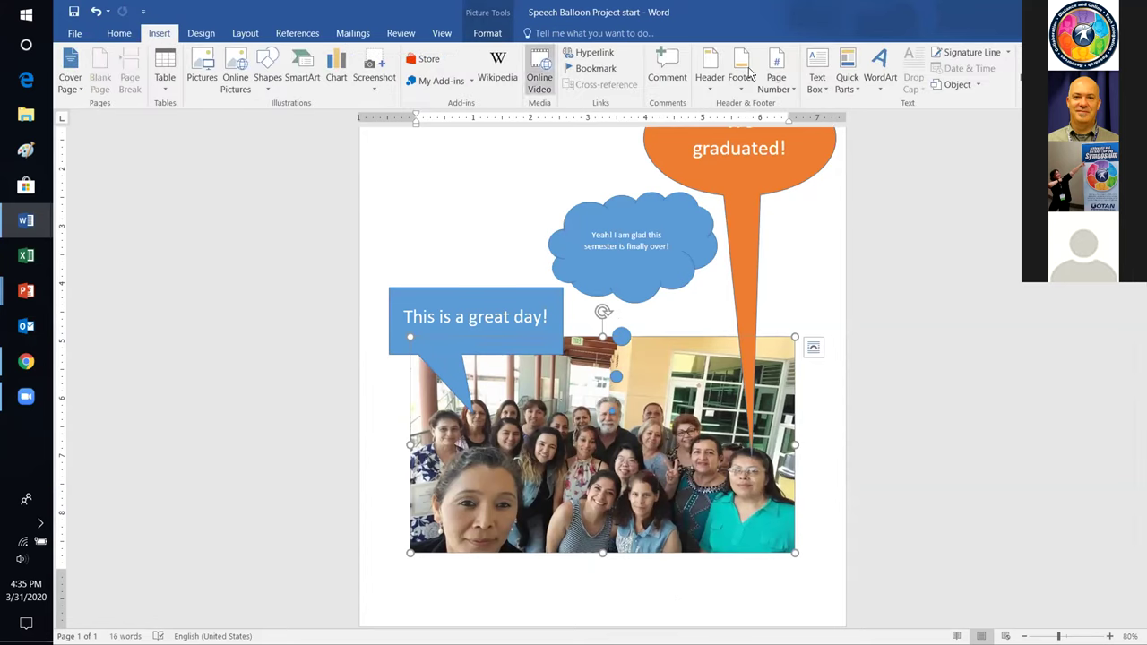
pyautogui.click(816, 70)
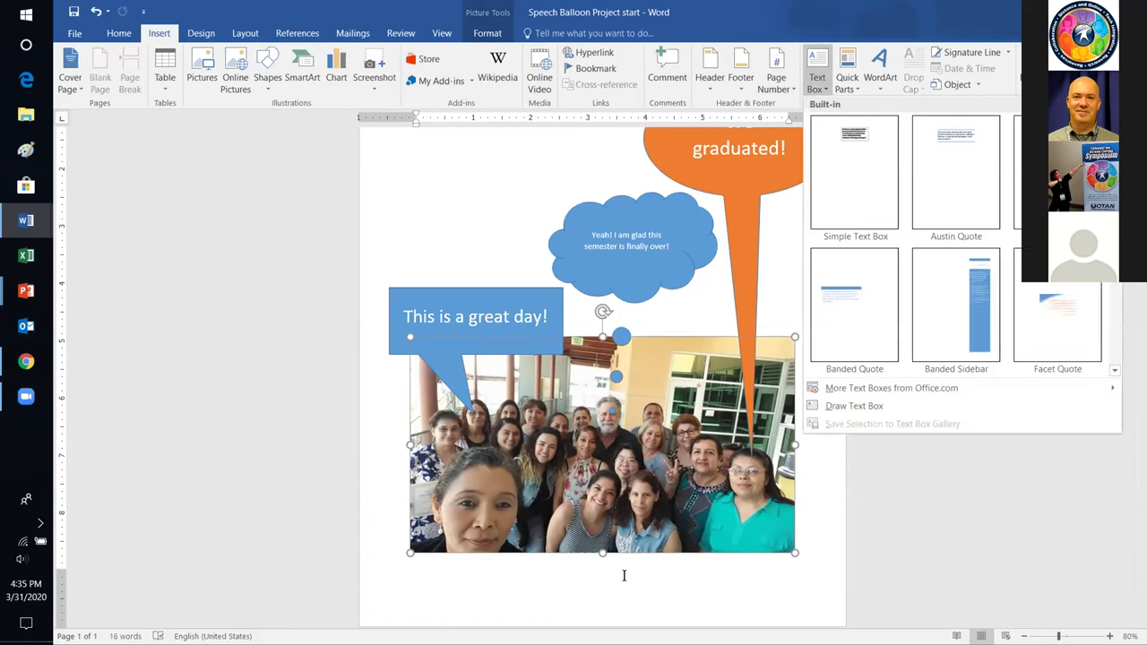
pyautogui.click(625, 578)
pyautogui.click(817, 70)
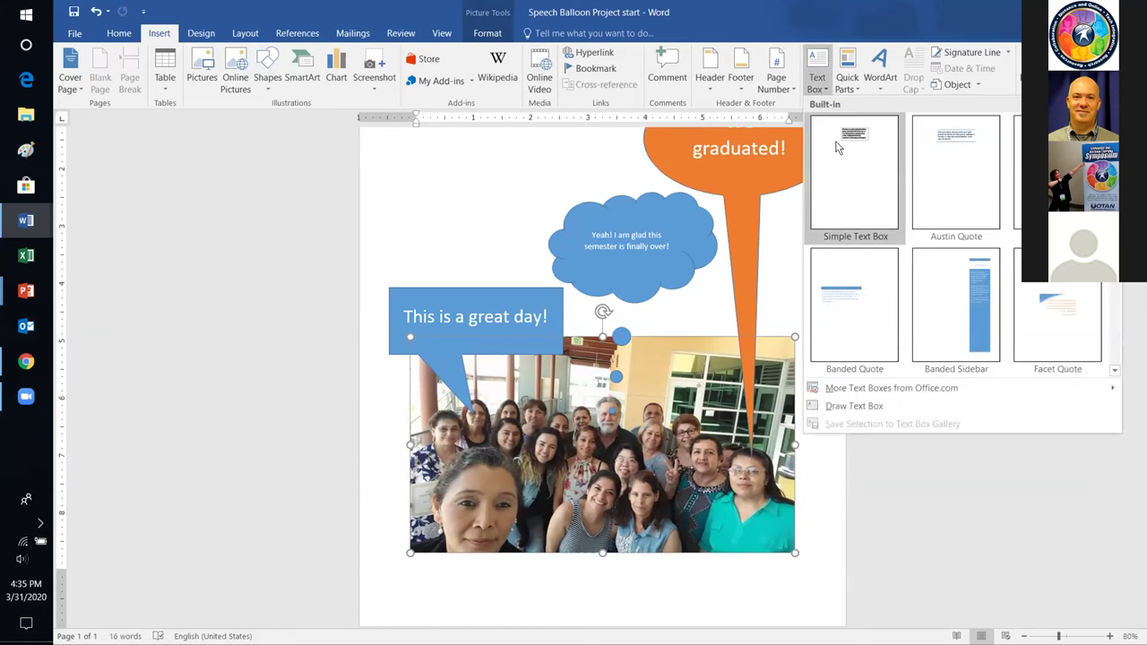
pyautogui.click(868, 179)
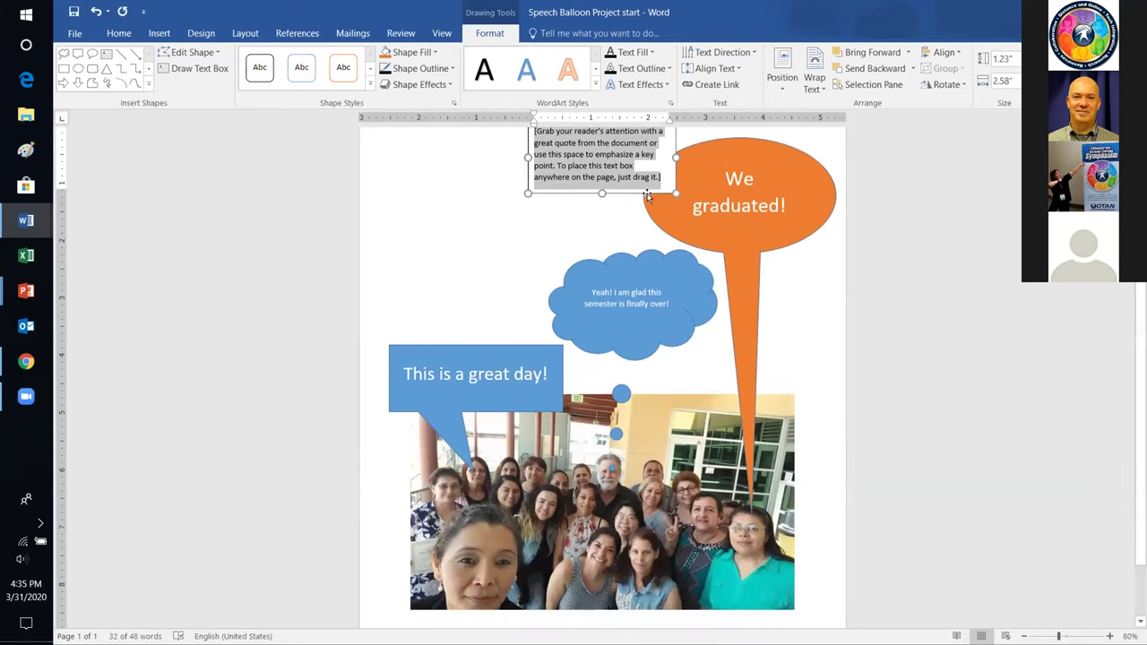
pyautogui.scroll(-1, 635, 343)
pyautogui.click(631, 196)
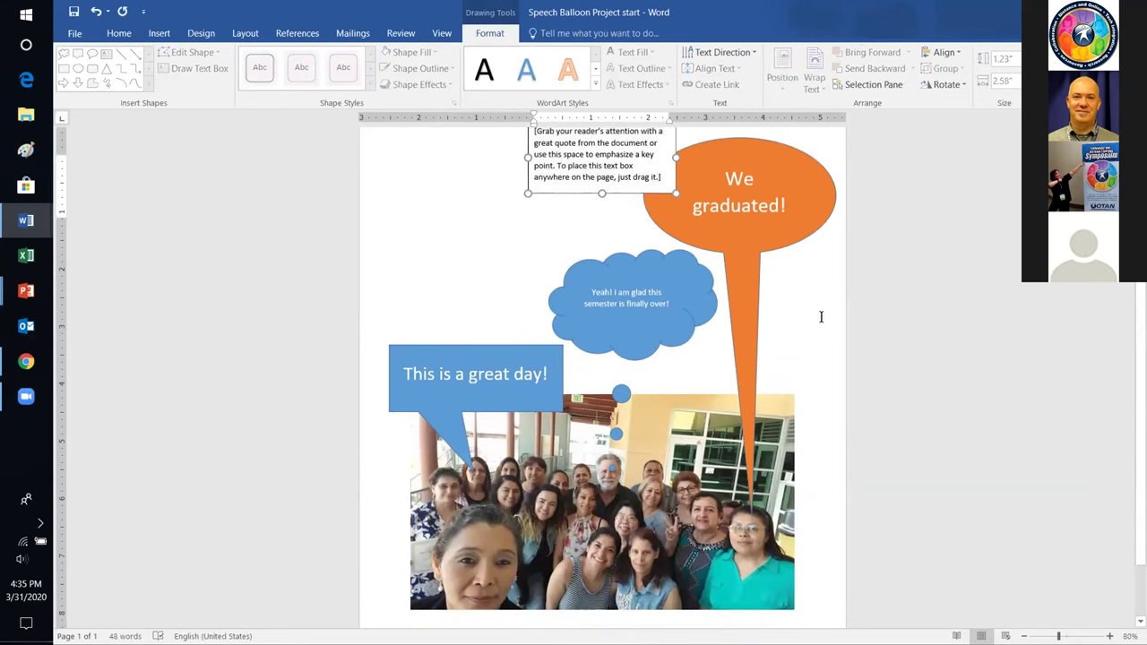
pyautogui.scroll(2, 630, 190)
pyautogui.moveTo(555, 154); pyautogui.dragTo(441, 143)
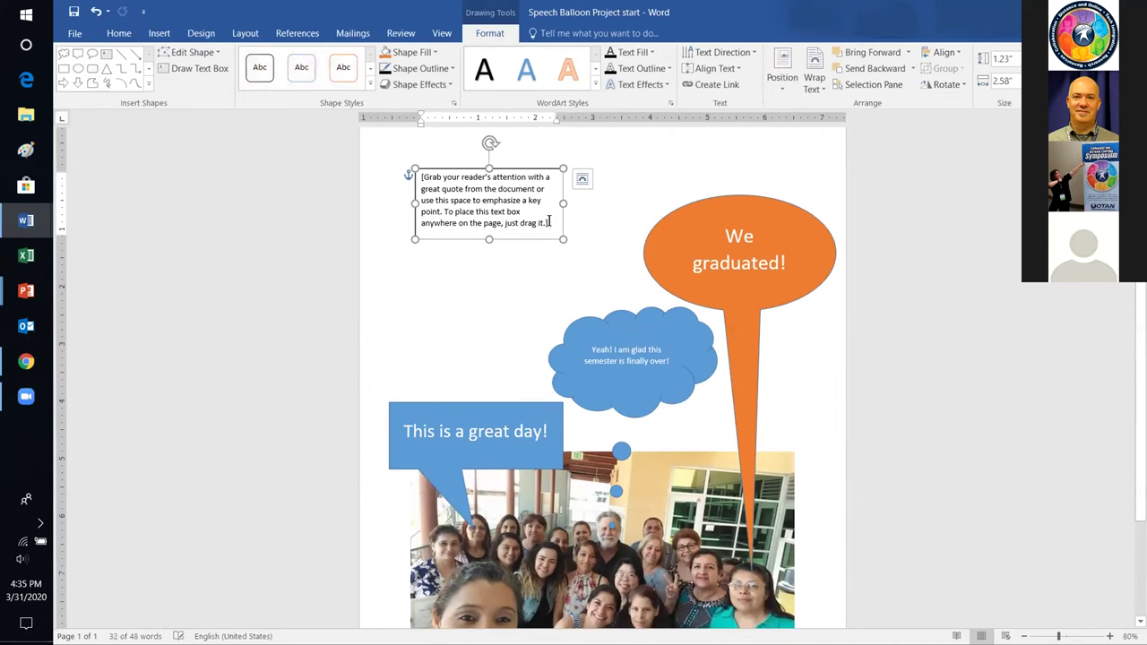
# Step: Replace the text box's placeholder with three lines: "Student Name", "Date Class" and the teacher's name
pyautogui.click(425, 195)
pyautogui.write('Stud')
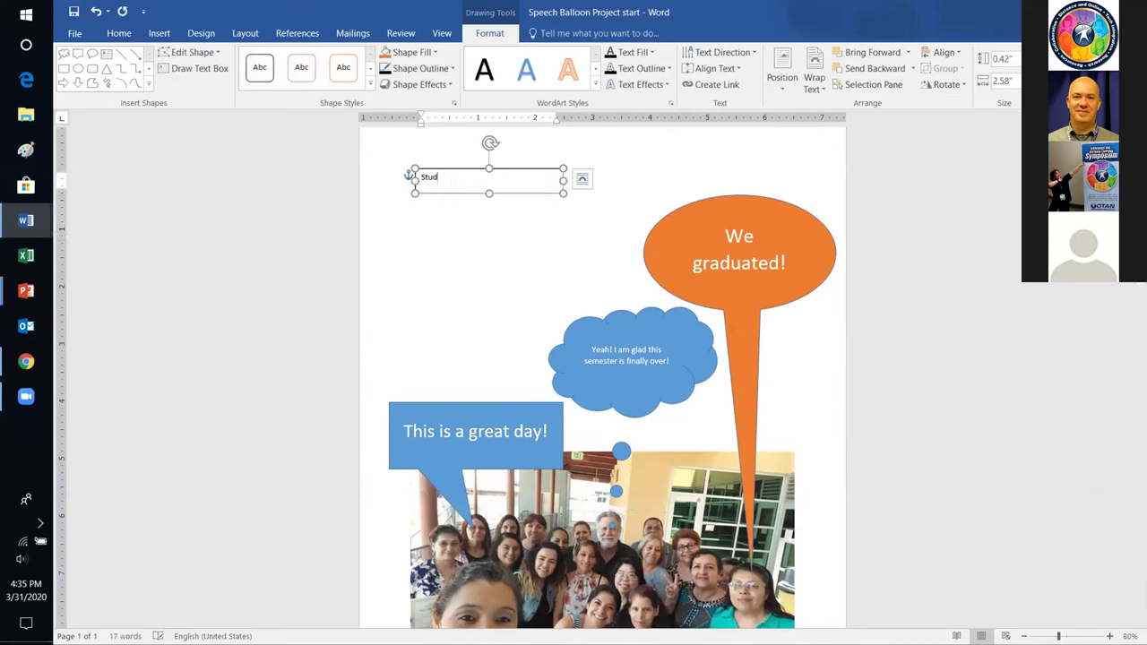
pyautogui.write('ent Name')
pyautogui.press('Return')
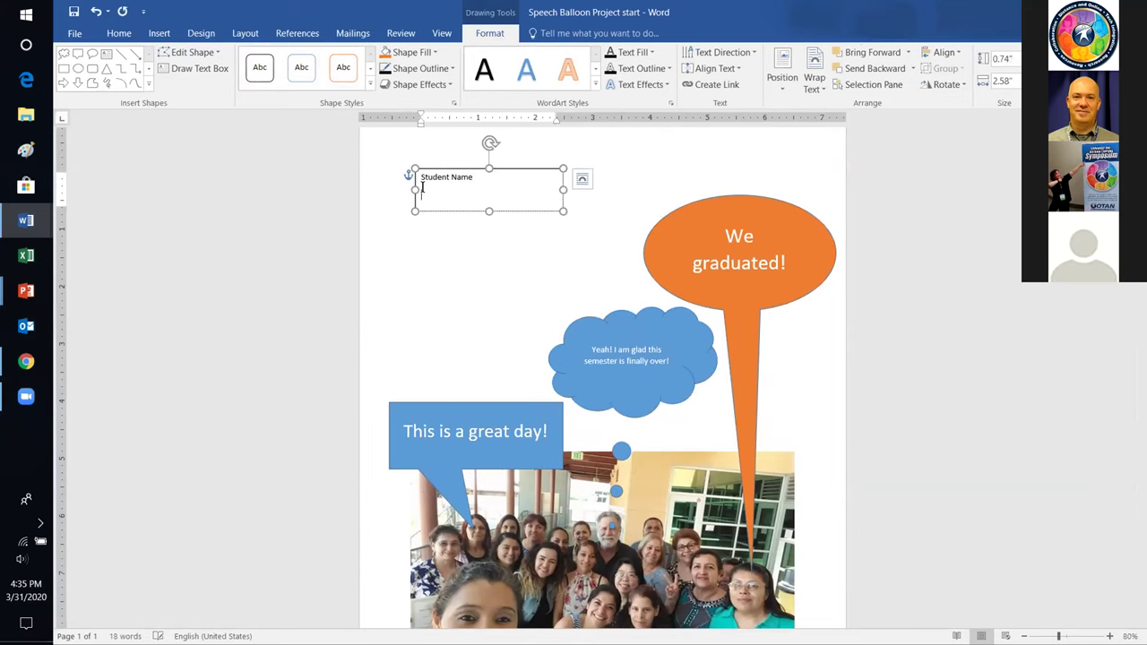
pyautogui.write('Date   Class')
pyautogui.press('Return')
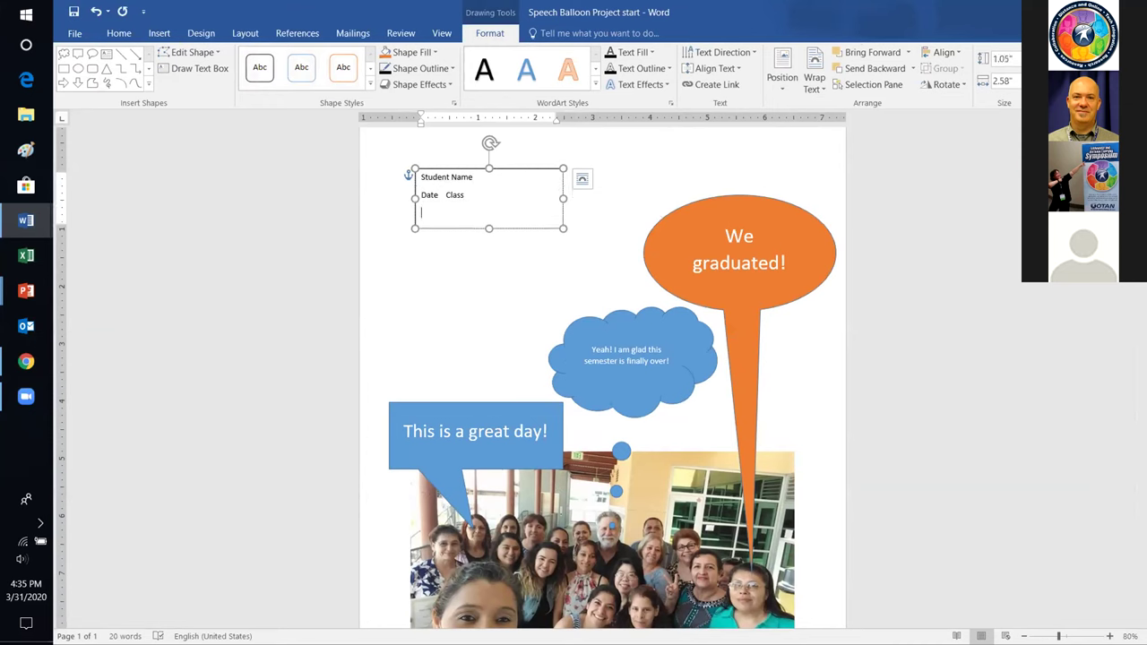
pyautogui.write('Mr. Bakin')
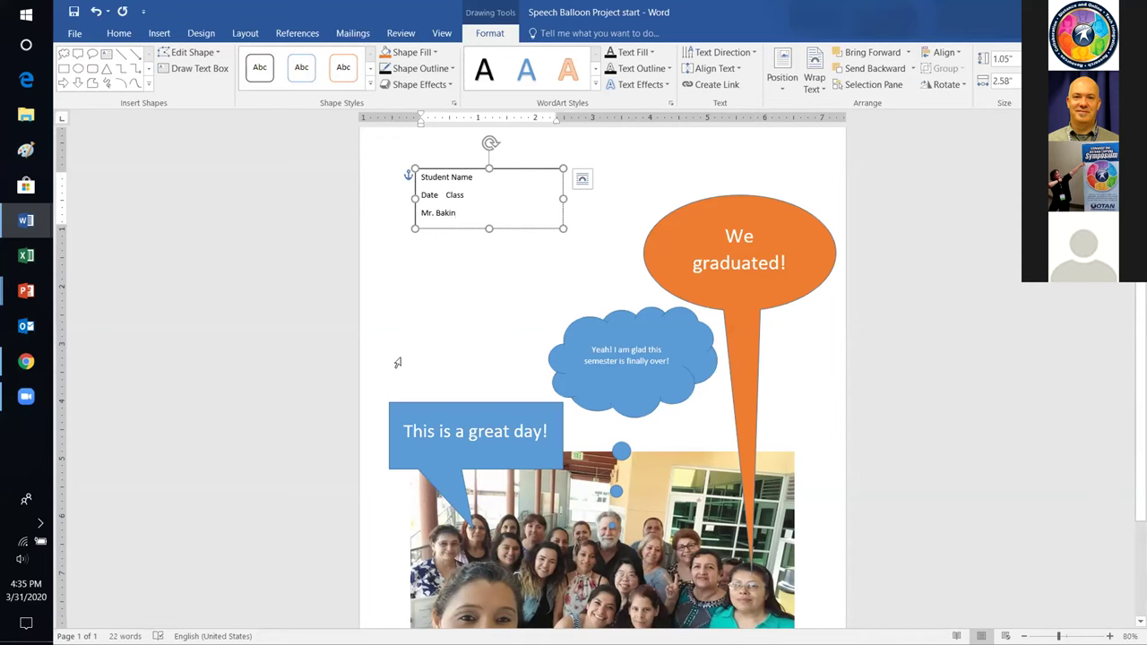
pyautogui.scroll(-1, 625, 330)
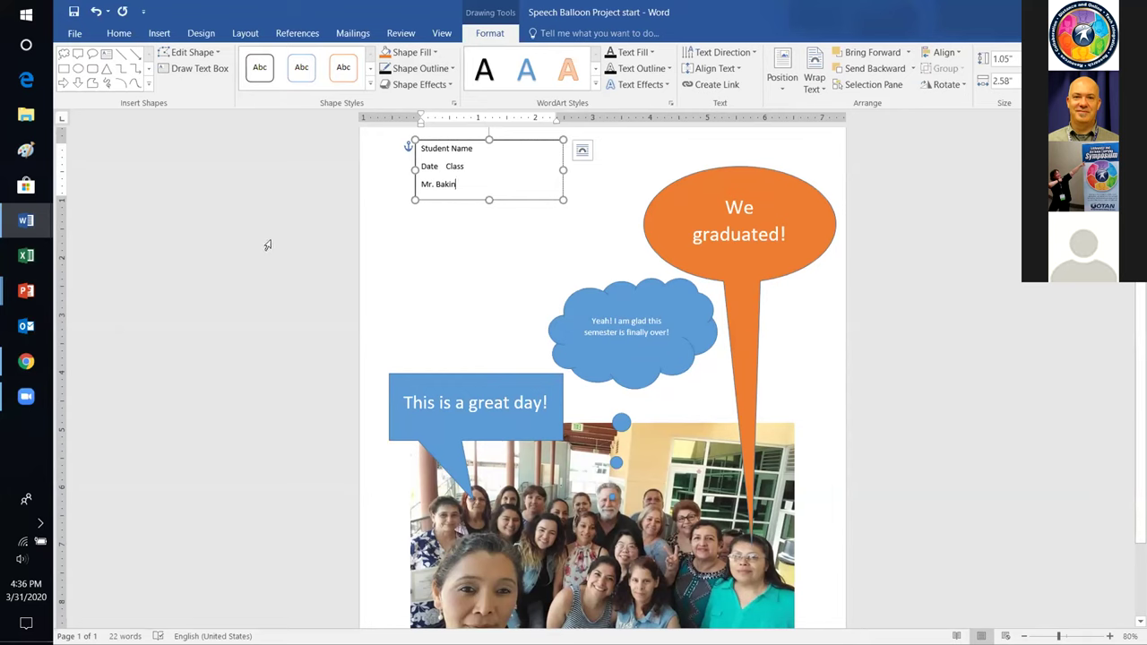
# Step: Switch to the PowerPoint slide show and advance to the Photo "Grammar" slide
pyautogui.click(24, 297)
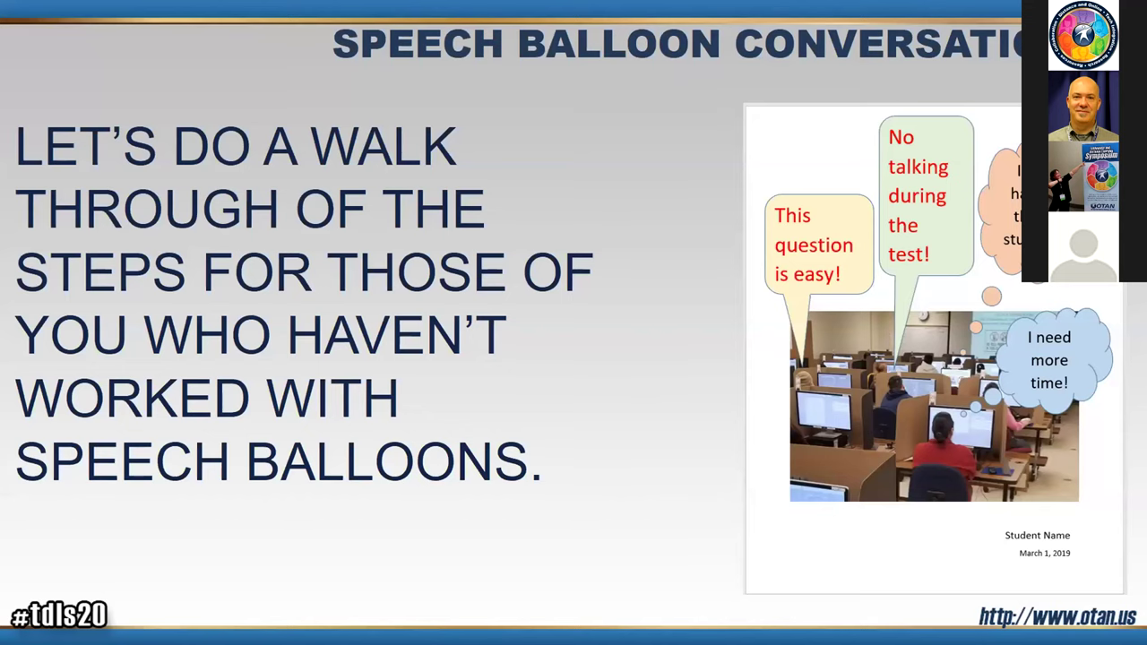
pyautogui.press('Right')
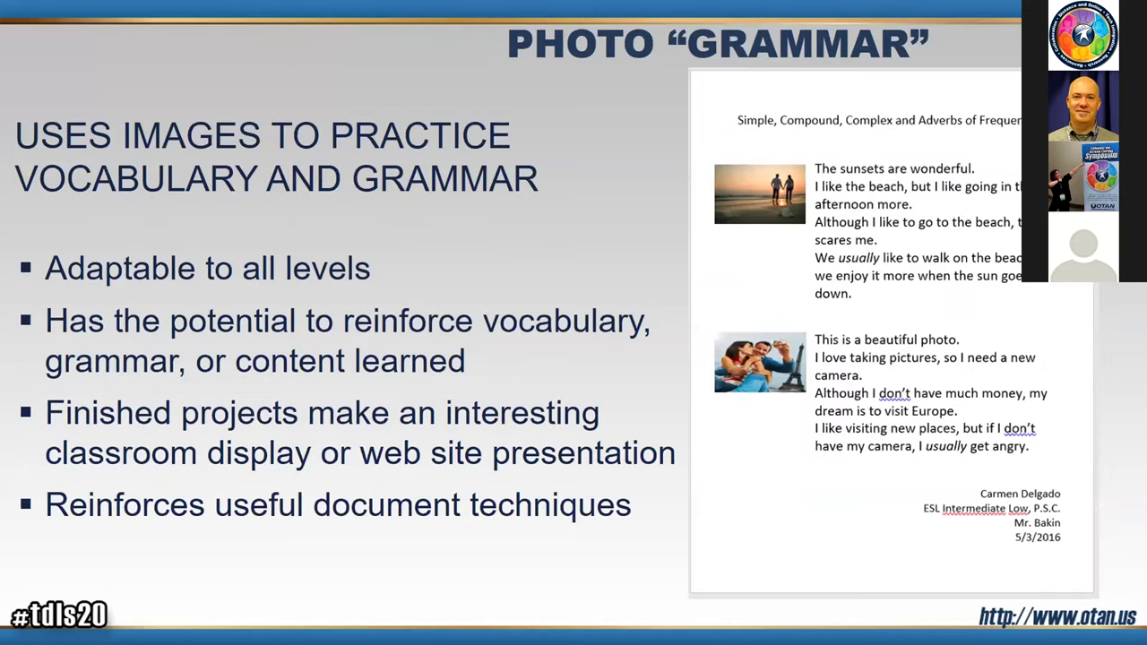